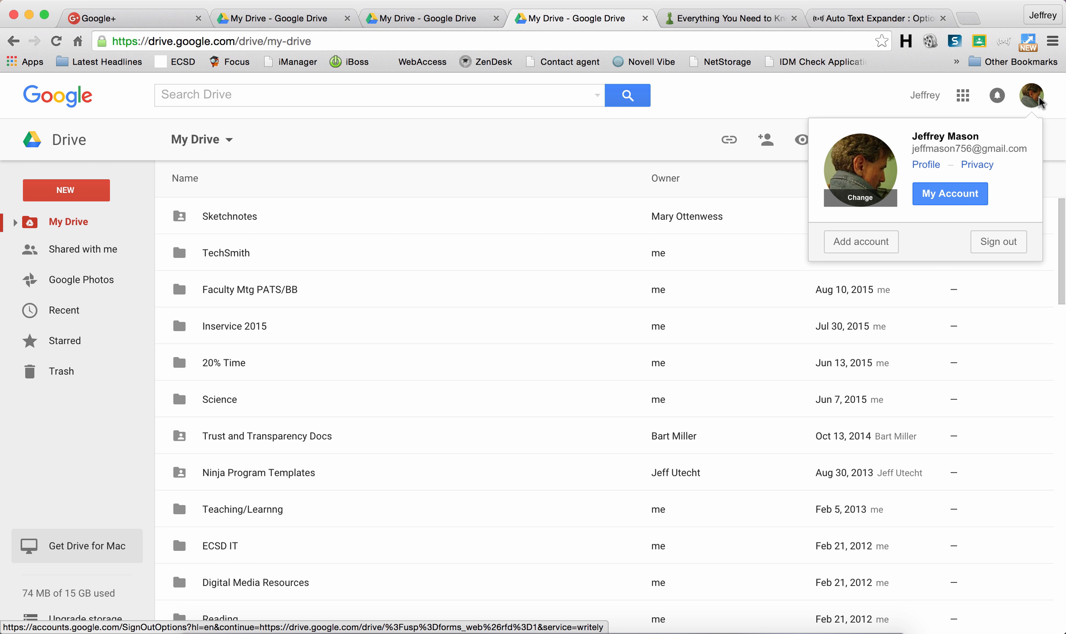
Step: Dismiss the account panel and create a new blank Google Form from Drive's New > More menu
click(1032, 96)
click(962, 98)
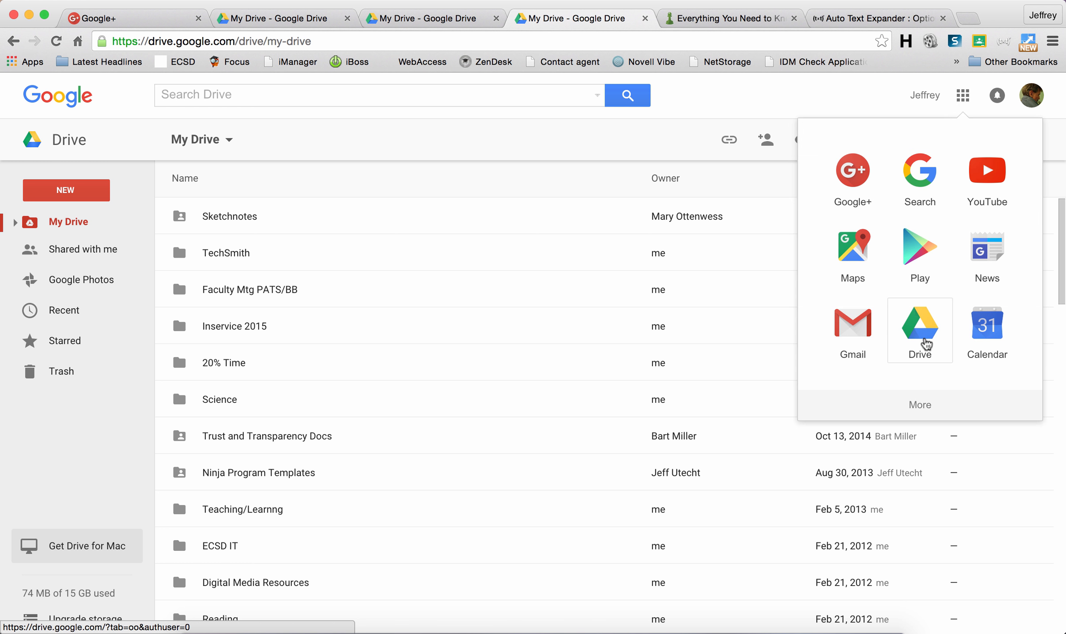
click(962, 95)
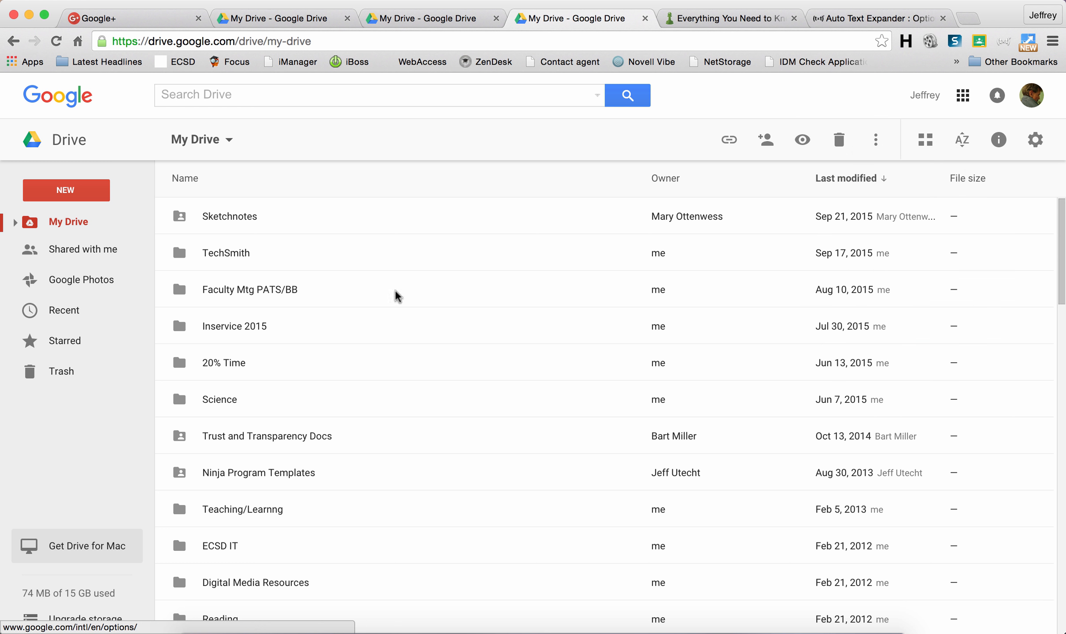
click(79, 193)
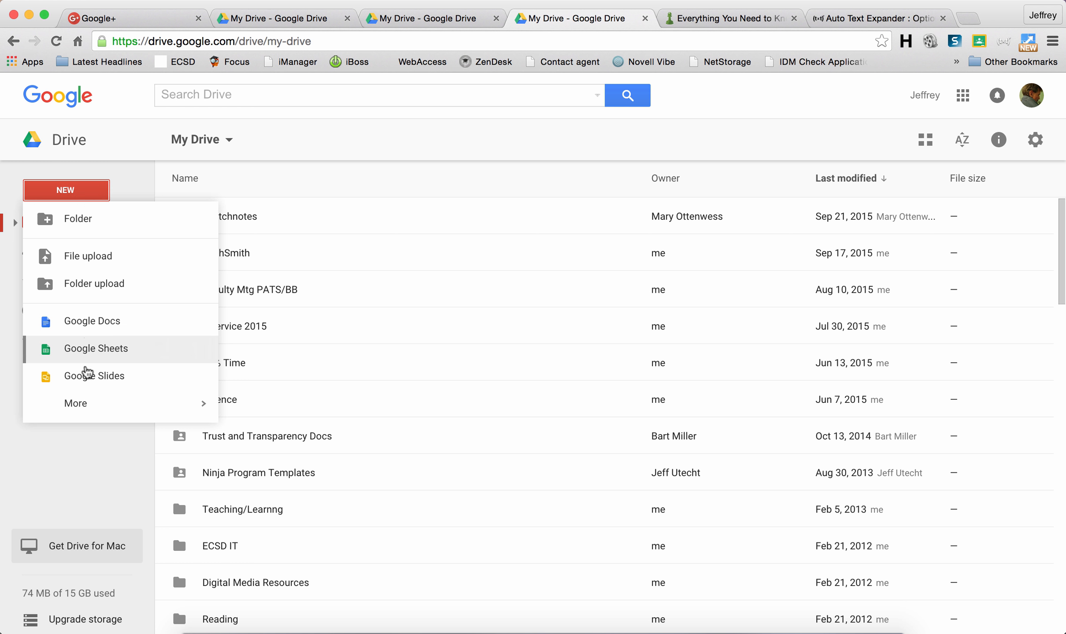
mouse_move(88, 408)
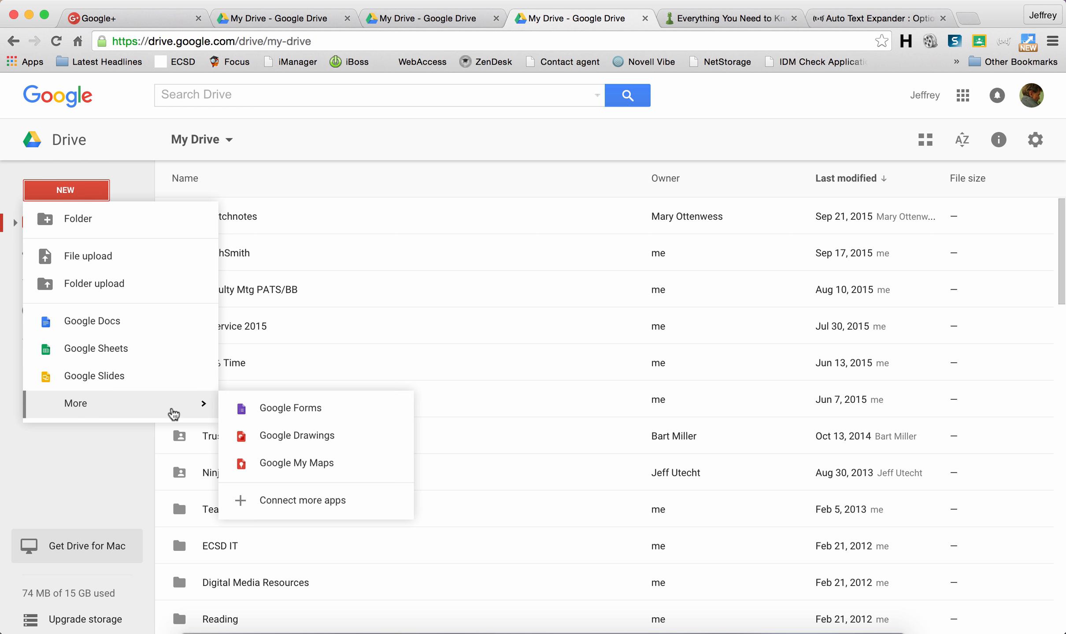
click(274, 410)
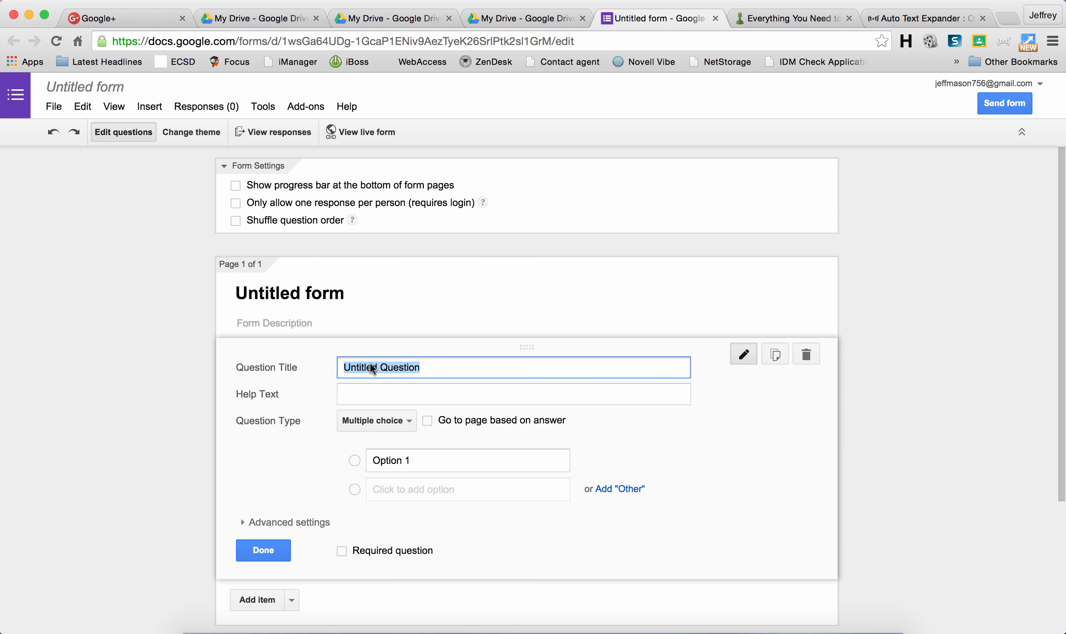
Step: Replace the form title with 'Pulley Lab Data Sheet'
click(356, 292)
drag(357, 292, 231, 292)
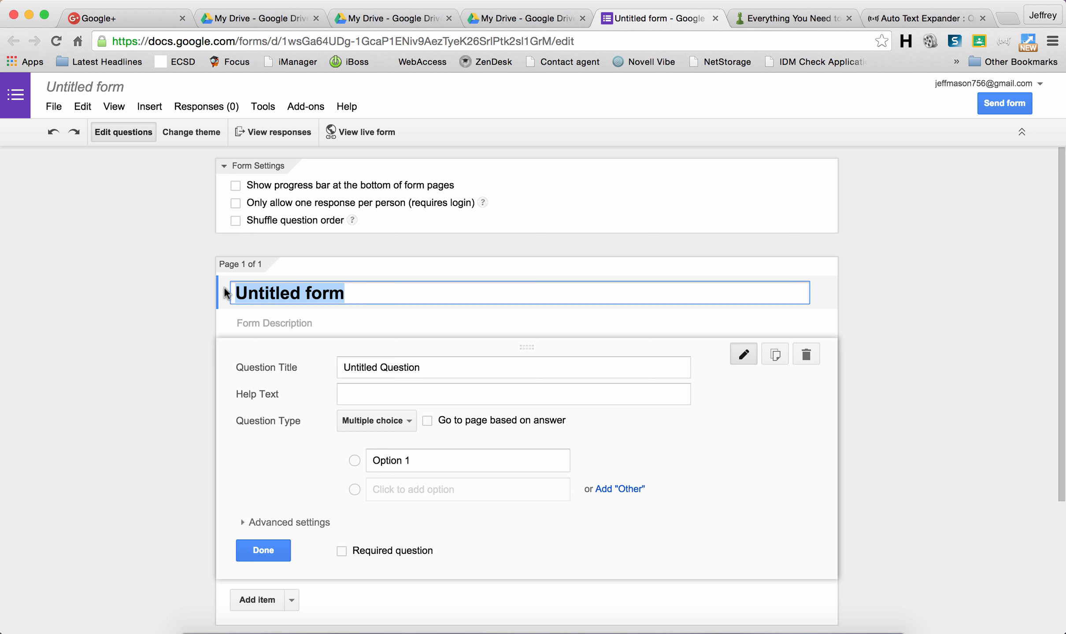
text(Pulle)
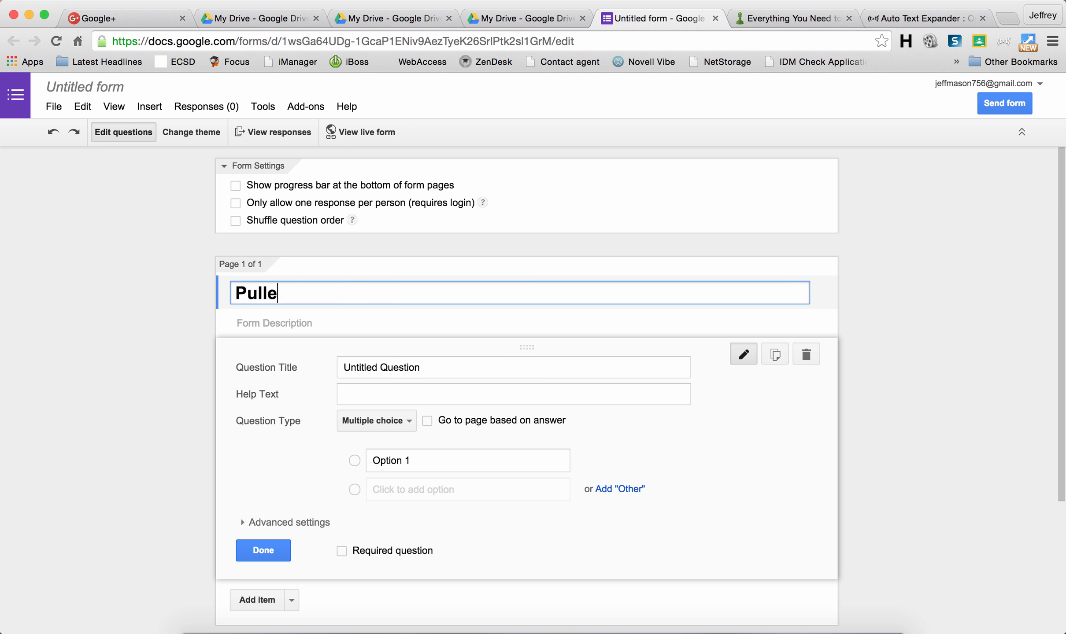
text(y Lab Data Shee)
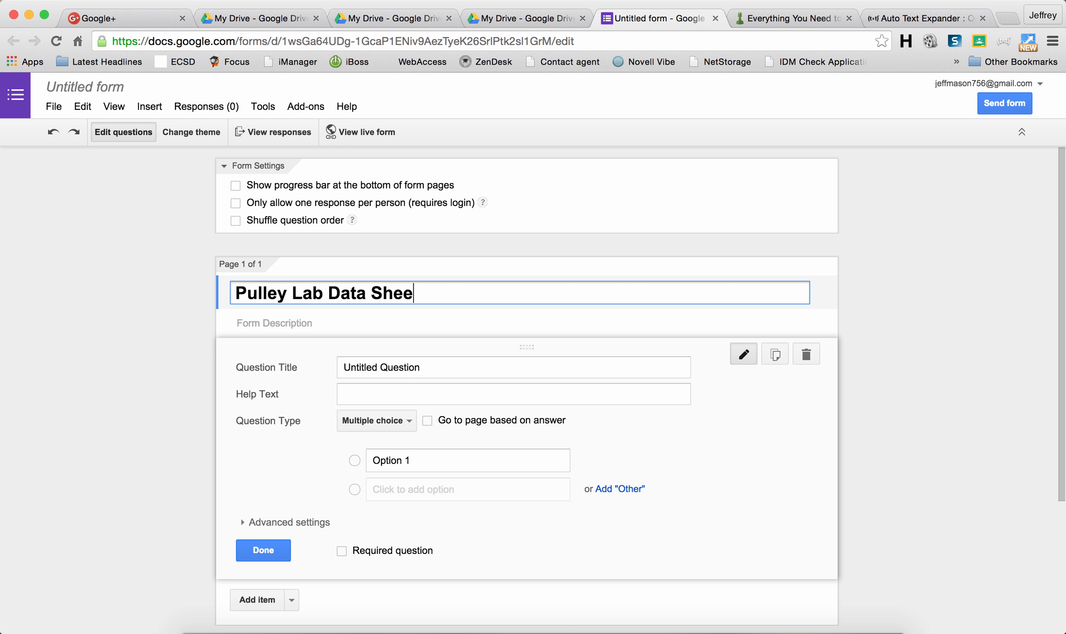
text(t)
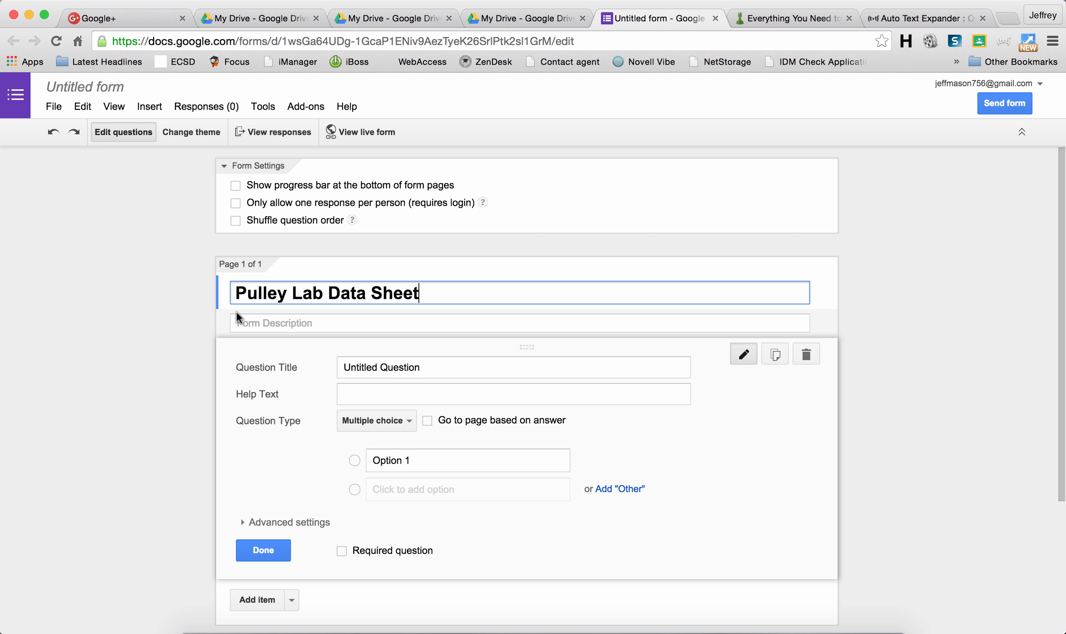
Step: Add the description 'This form will be used to collect class data for the simple machine lab'
click(237, 325)
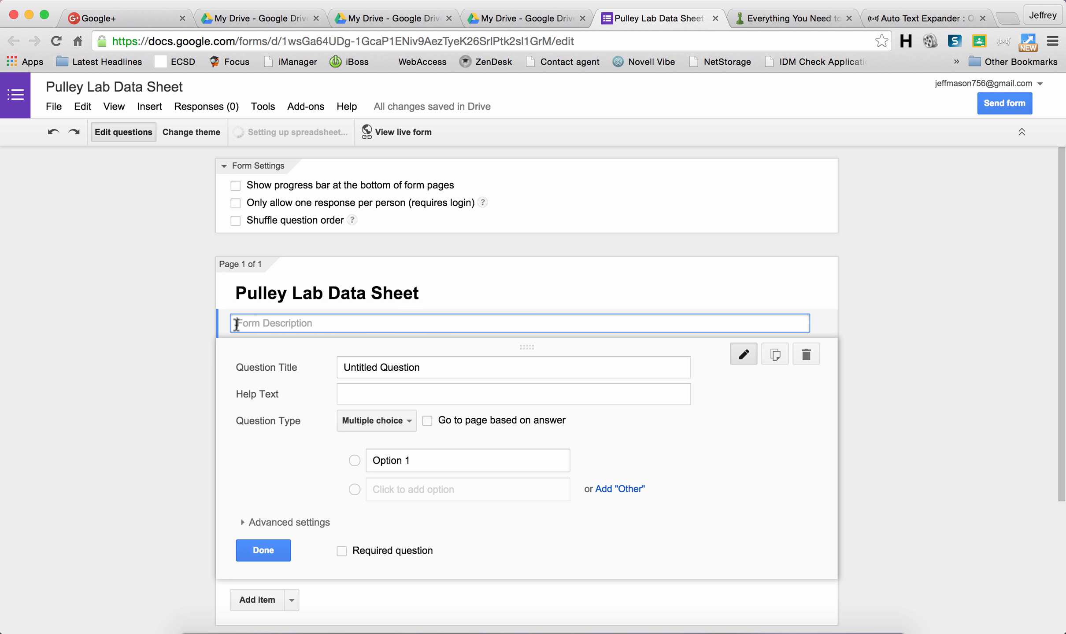
text(This form will be used to collect class data for the simple machine lab)
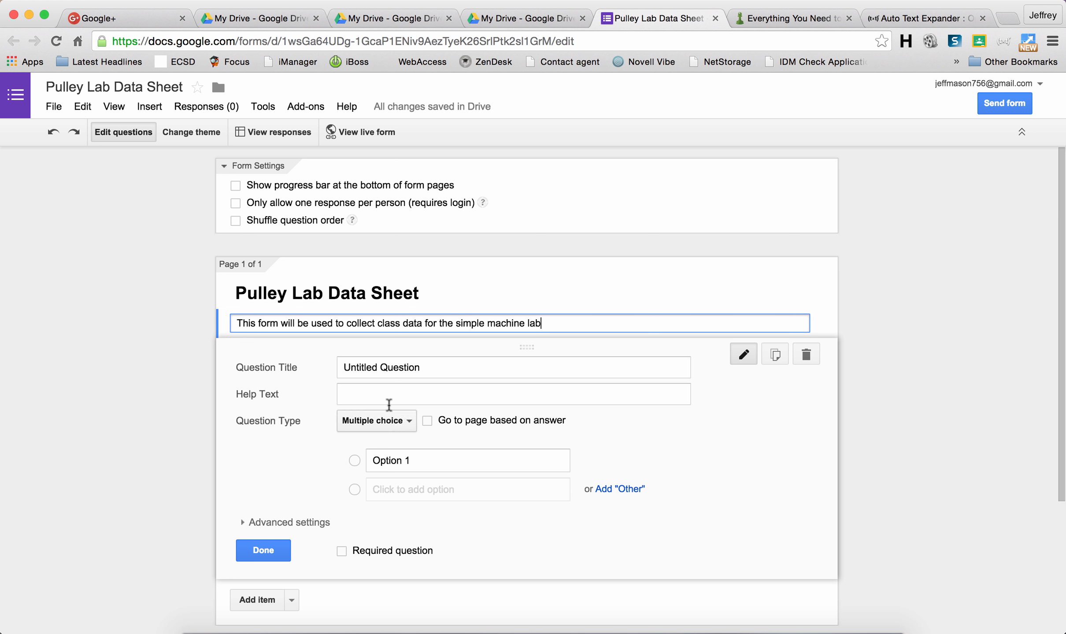
click(411, 419)
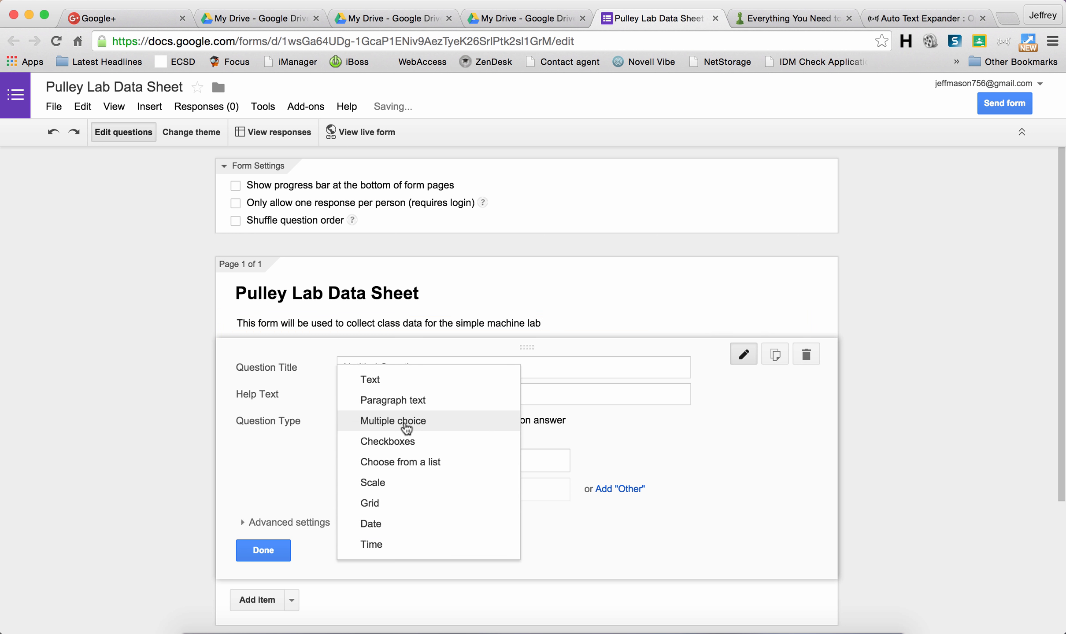
Step: Make the first question a required short-text 'Last Name' question, then add another text question
click(385, 382)
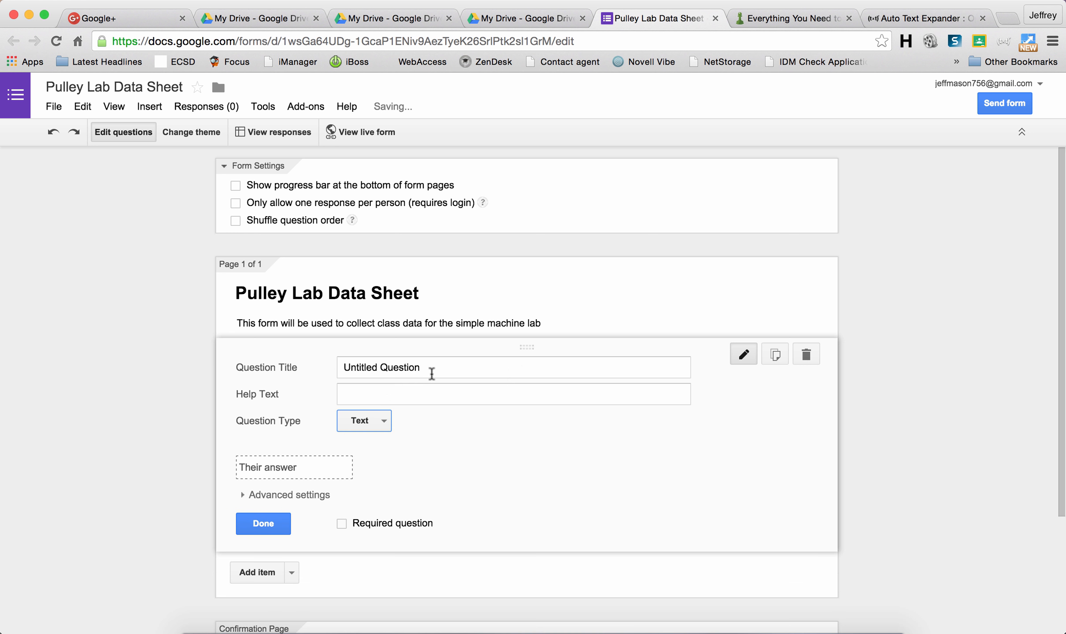
drag(435, 372, 327, 370)
text(L)
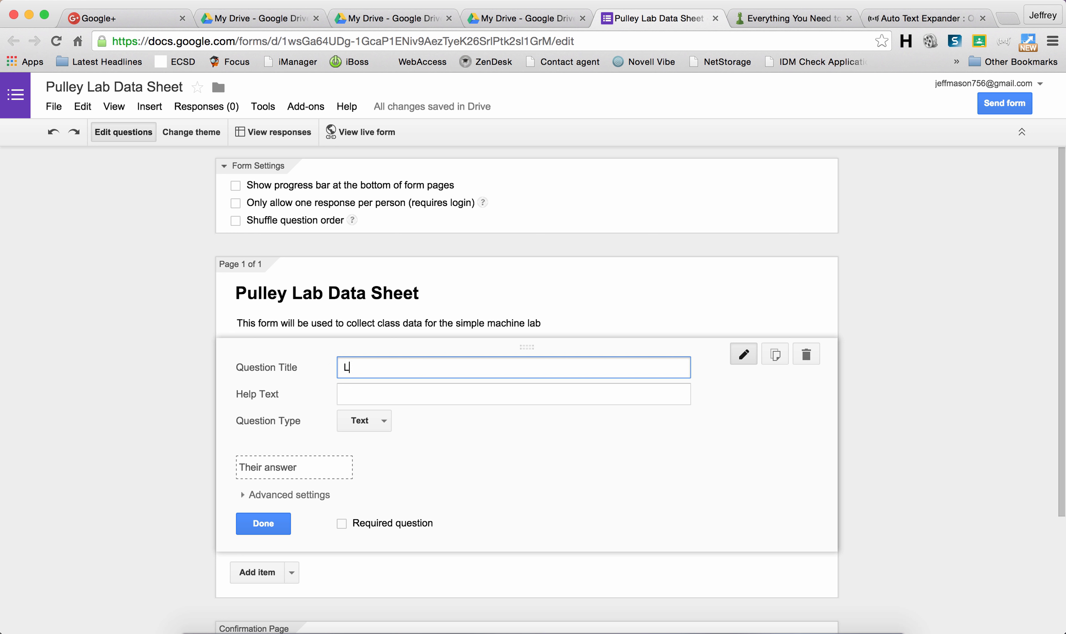
text(ast Name)
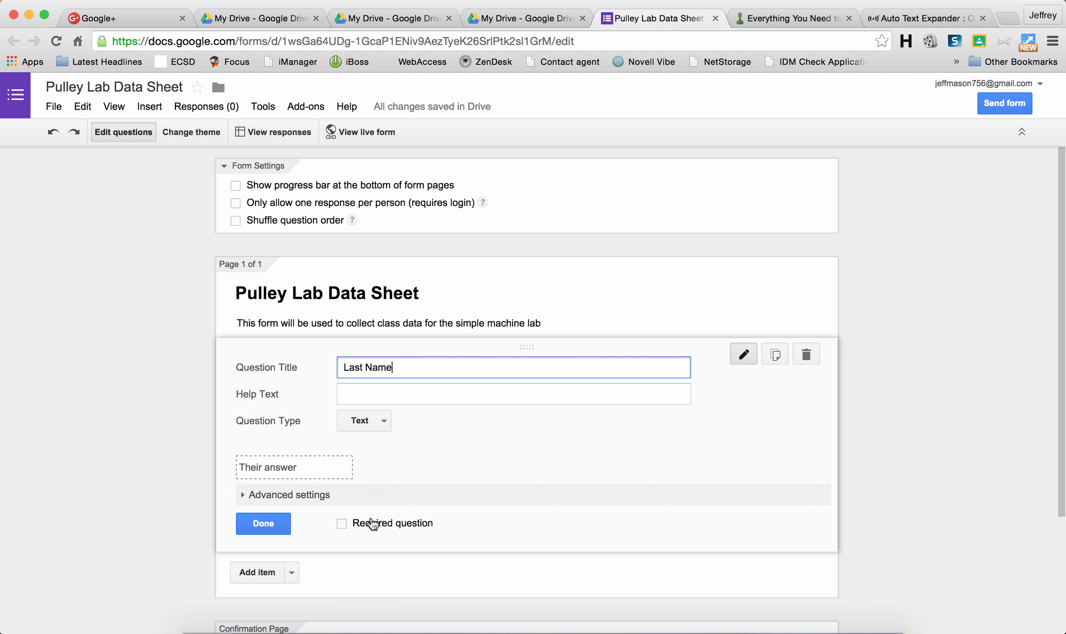
click(342, 525)
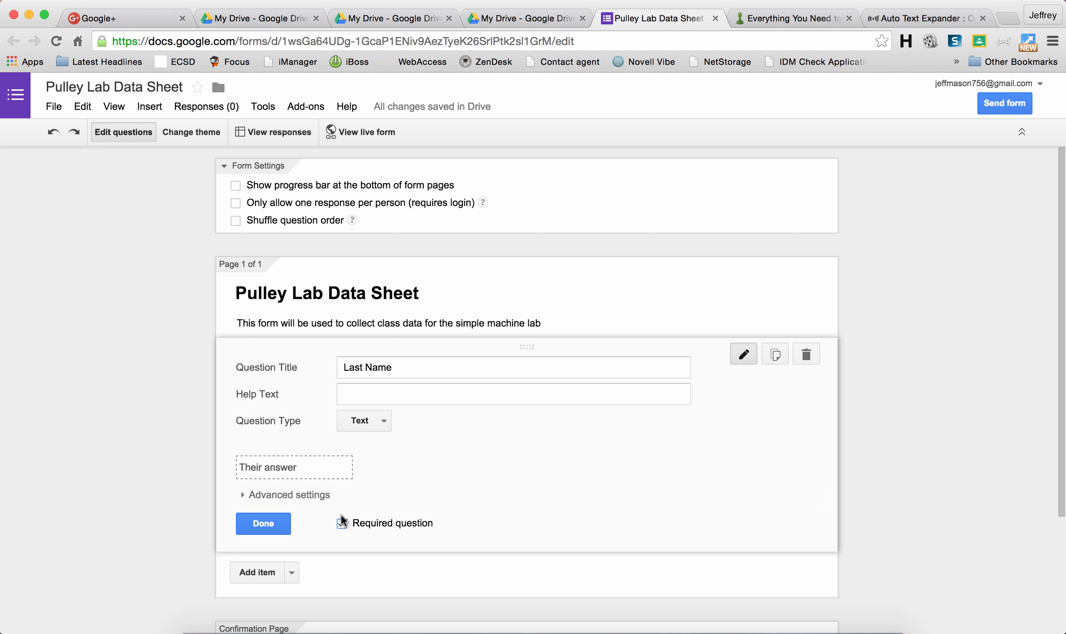
click(291, 573)
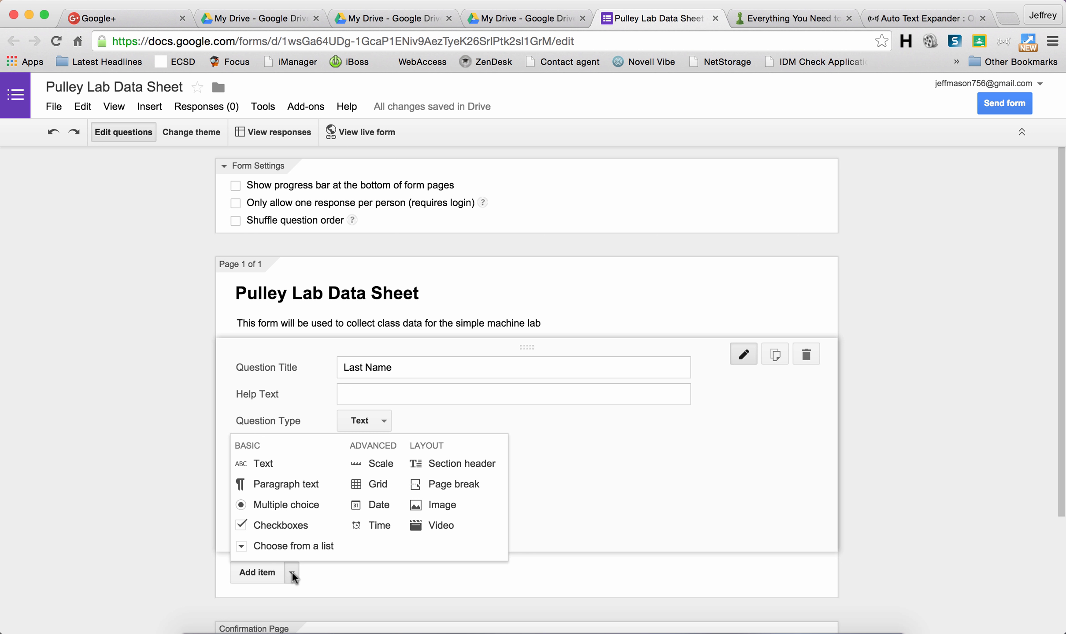
click(263, 465)
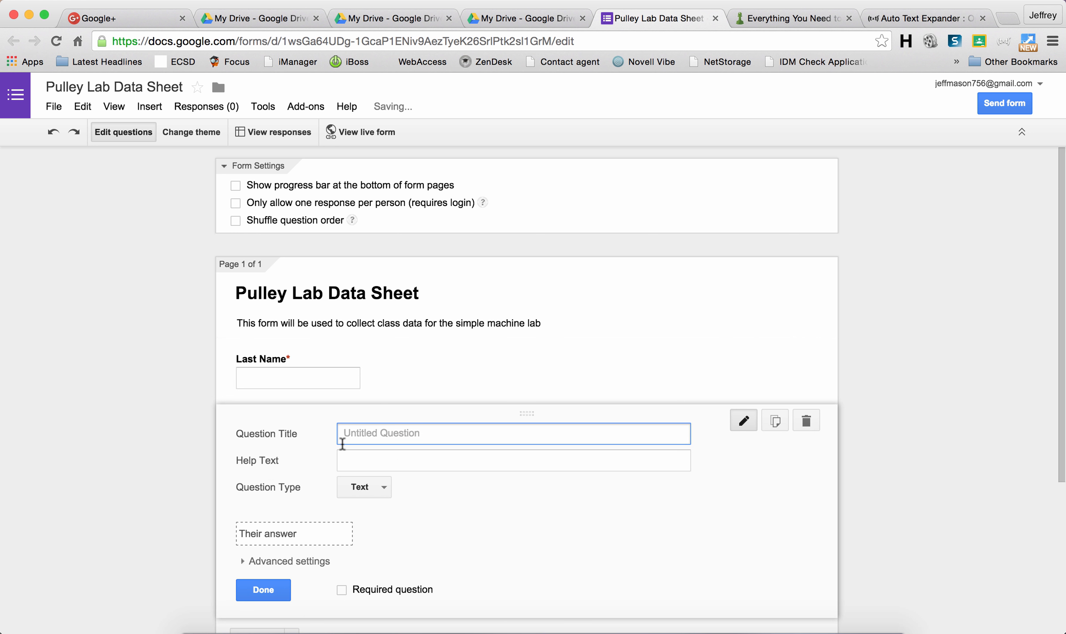
Step: Title the new question 'First Name' and make it required, then add a 'Student ID' text question
text(First )
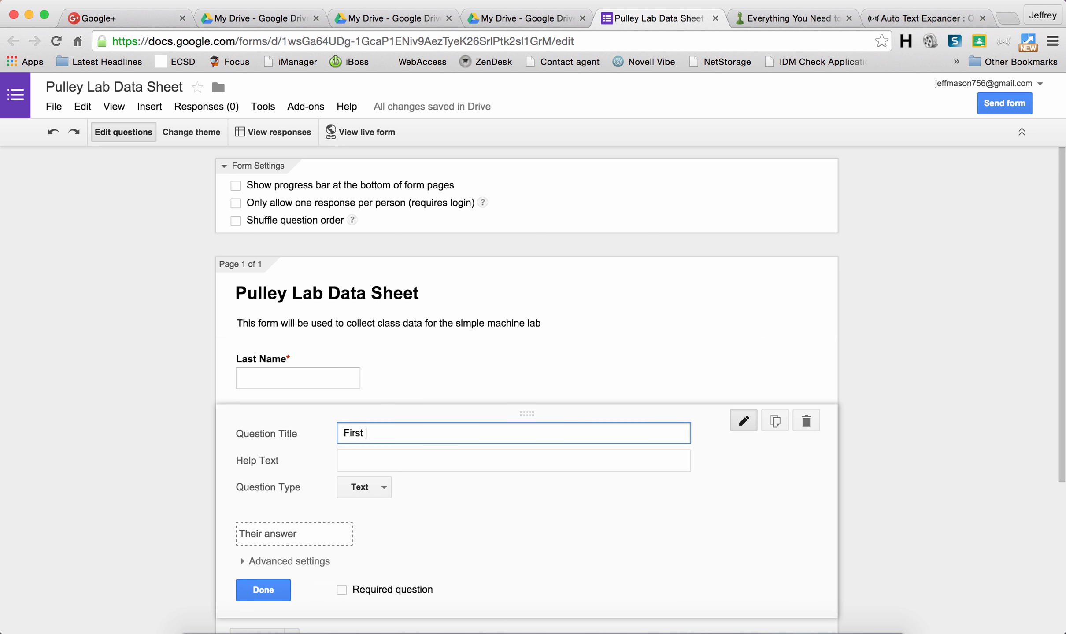
text(Name)
click(342, 590)
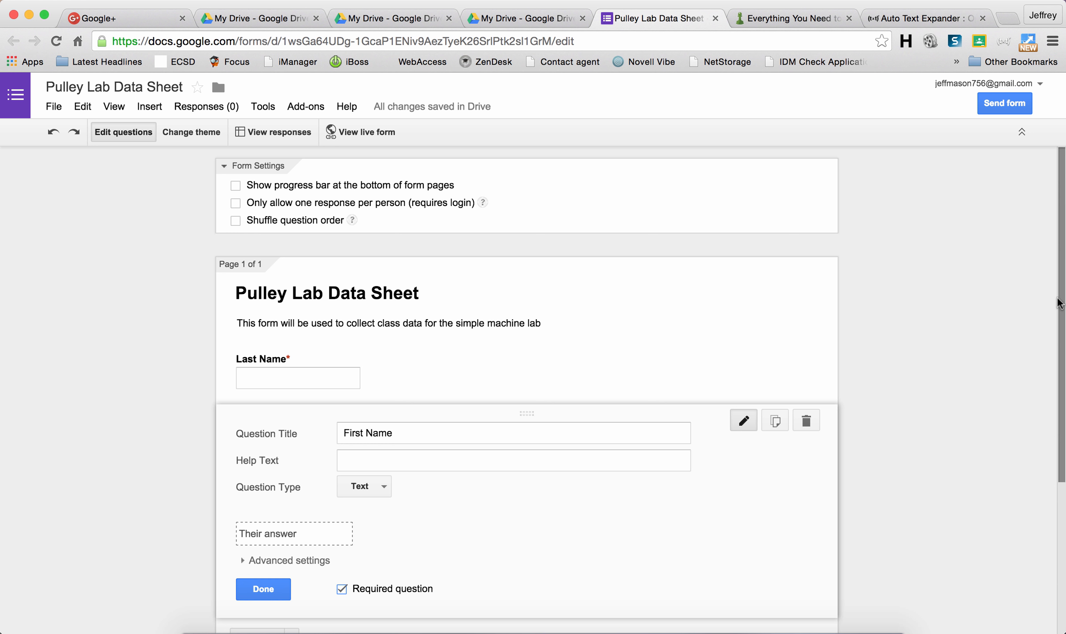
drag(1061, 303, 1061, 422)
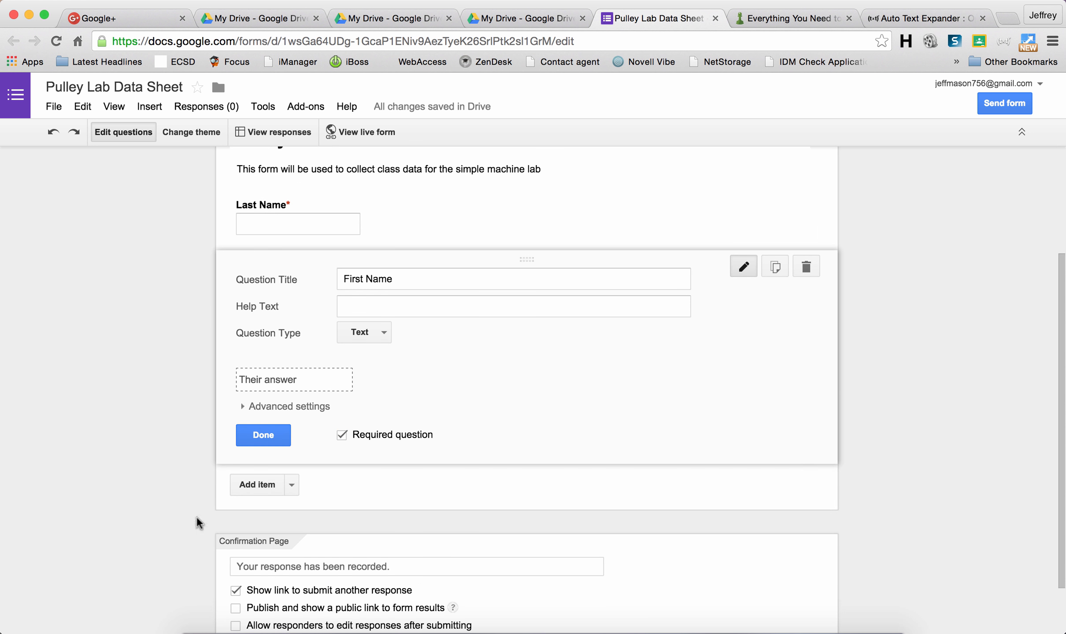
click(292, 484)
click(267, 525)
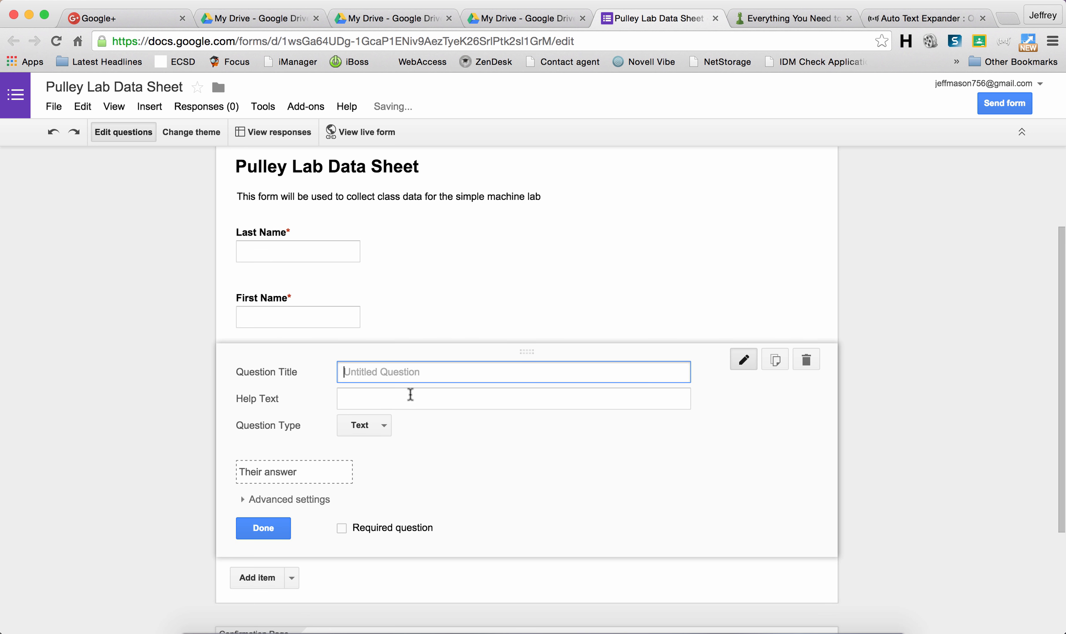
text(Student )
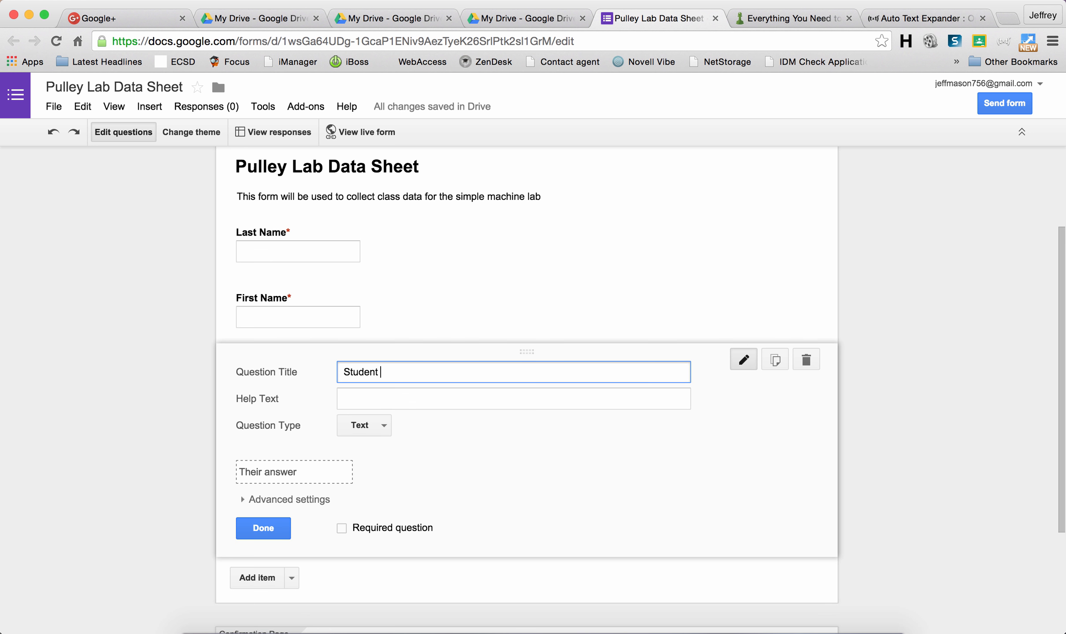
text(ID)
Step: Insert 'Pulley Lab image.jpg' from My Drive below the Student ID question
click(292, 577)
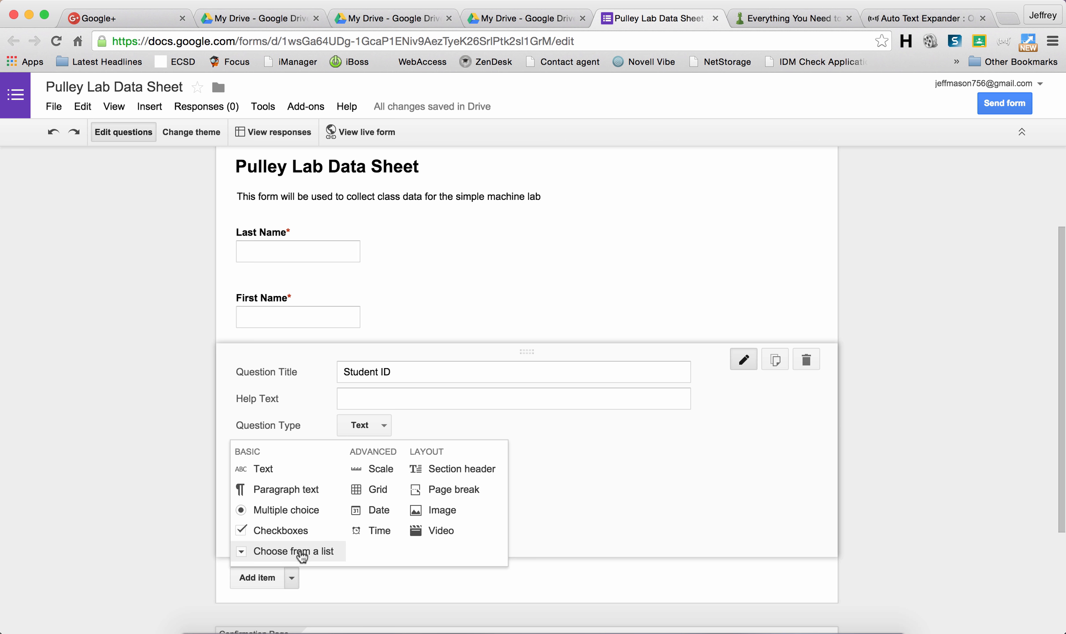
click(417, 516)
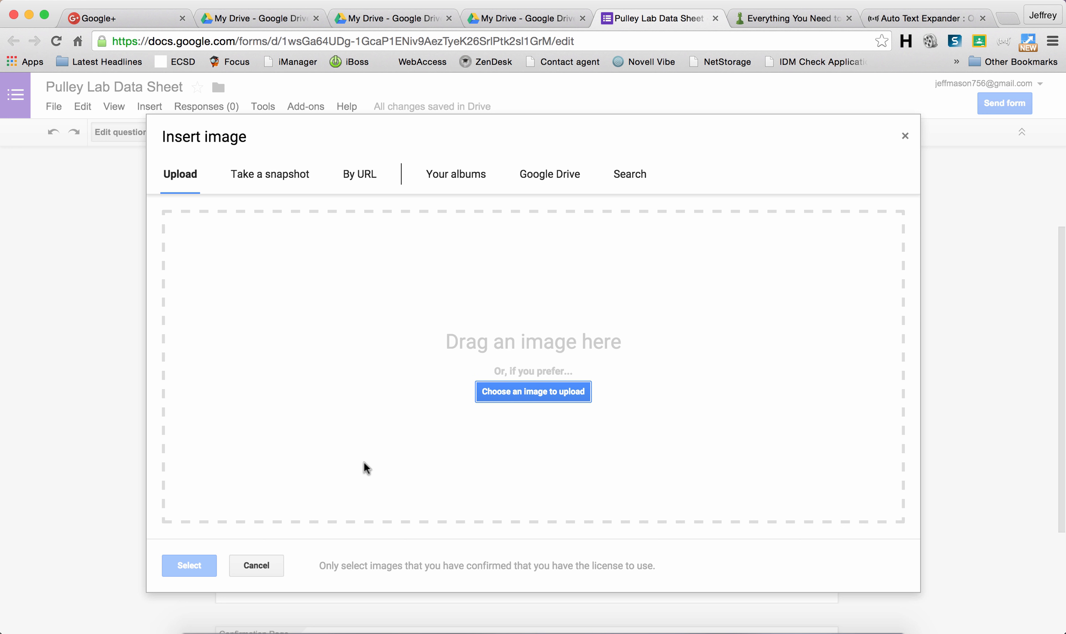
click(557, 178)
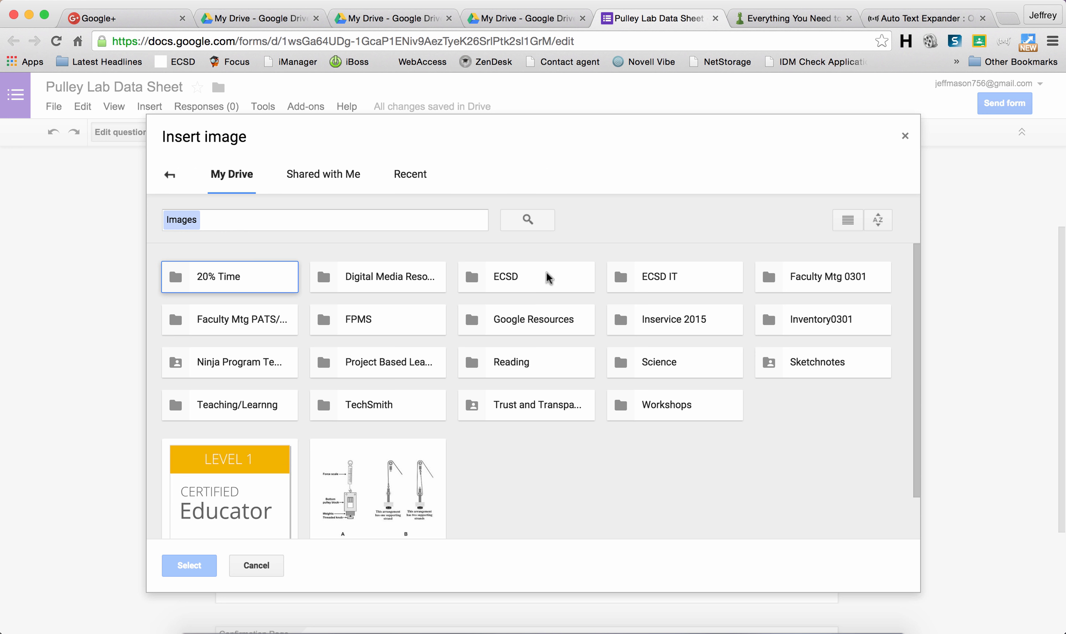
click(402, 497)
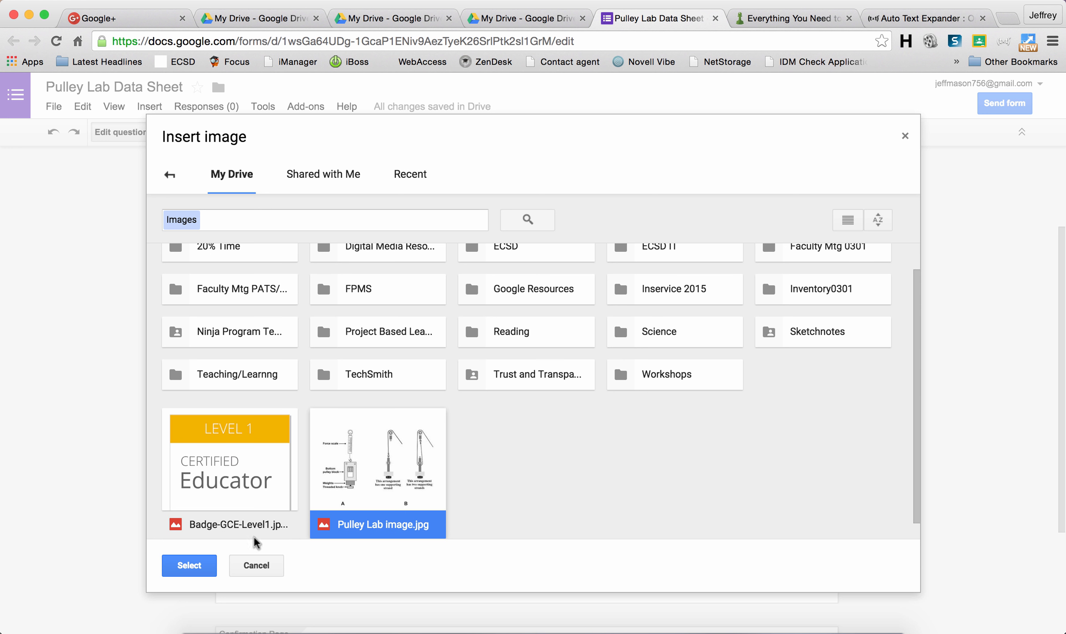
click(189, 565)
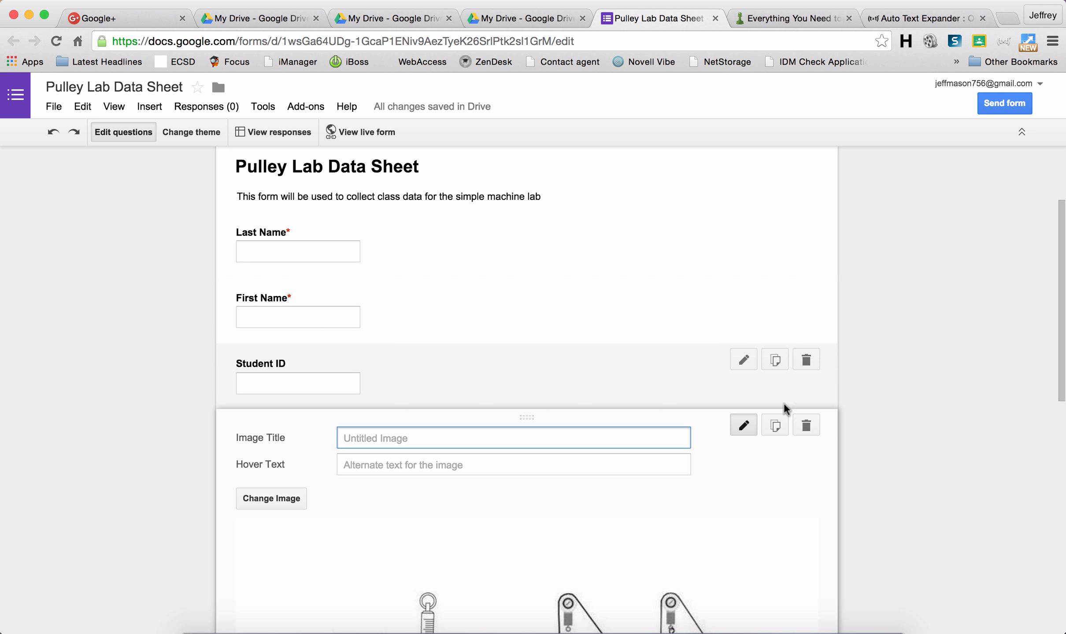
Step: Shrink the pulley image by its corner handle and centre it on the form
scroll(1049, 431, down, 5)
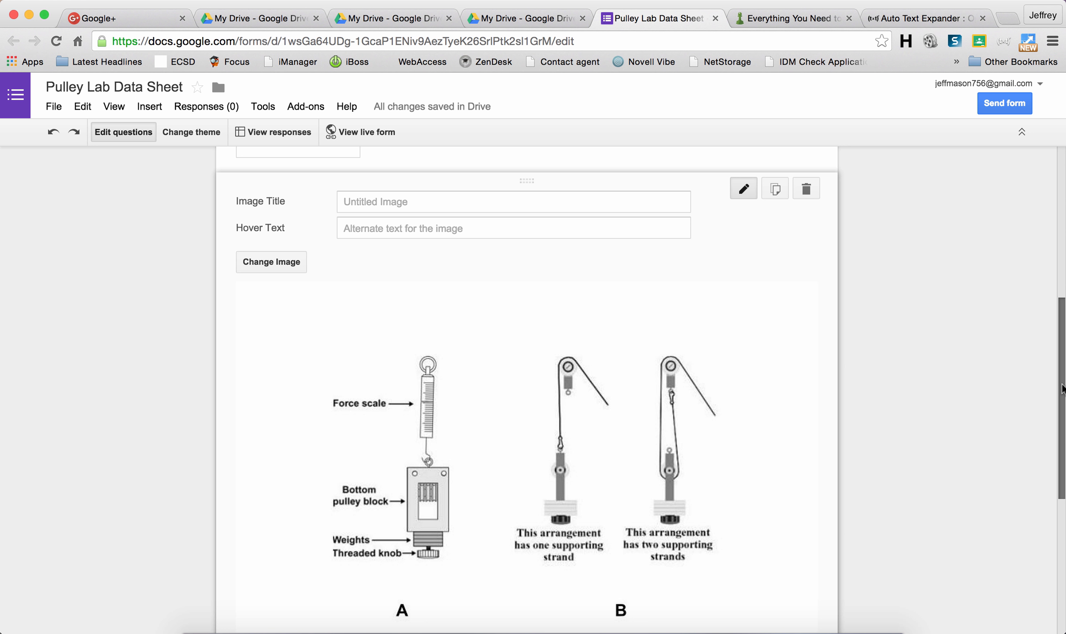
scroll(1059, 387, down, 3)
click(793, 488)
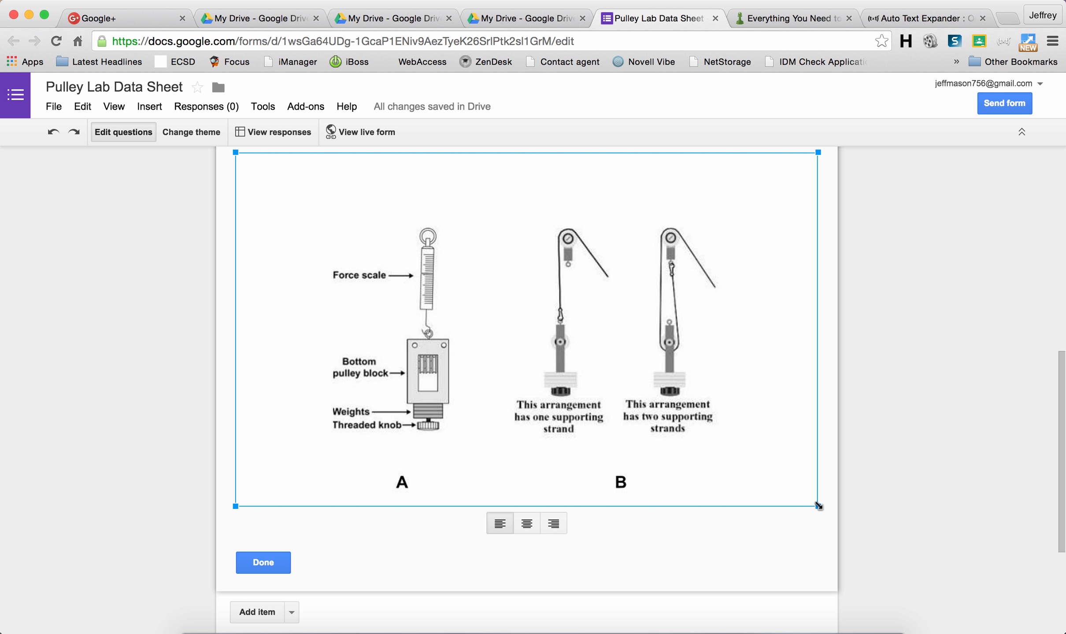
drag(798, 494, 746, 463)
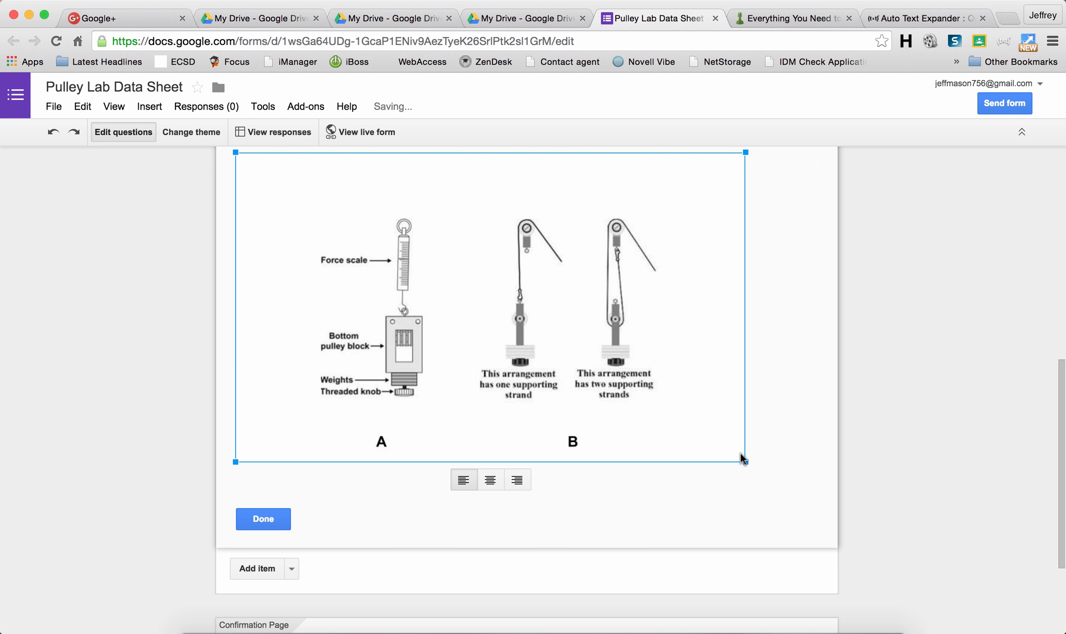
click(1059, 503)
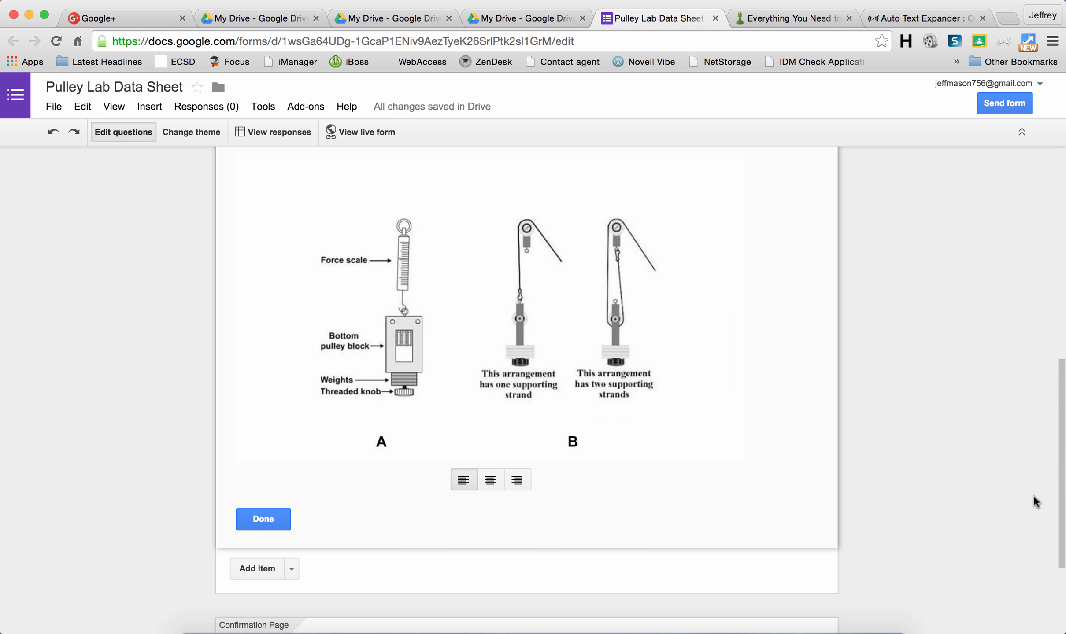
click(490, 480)
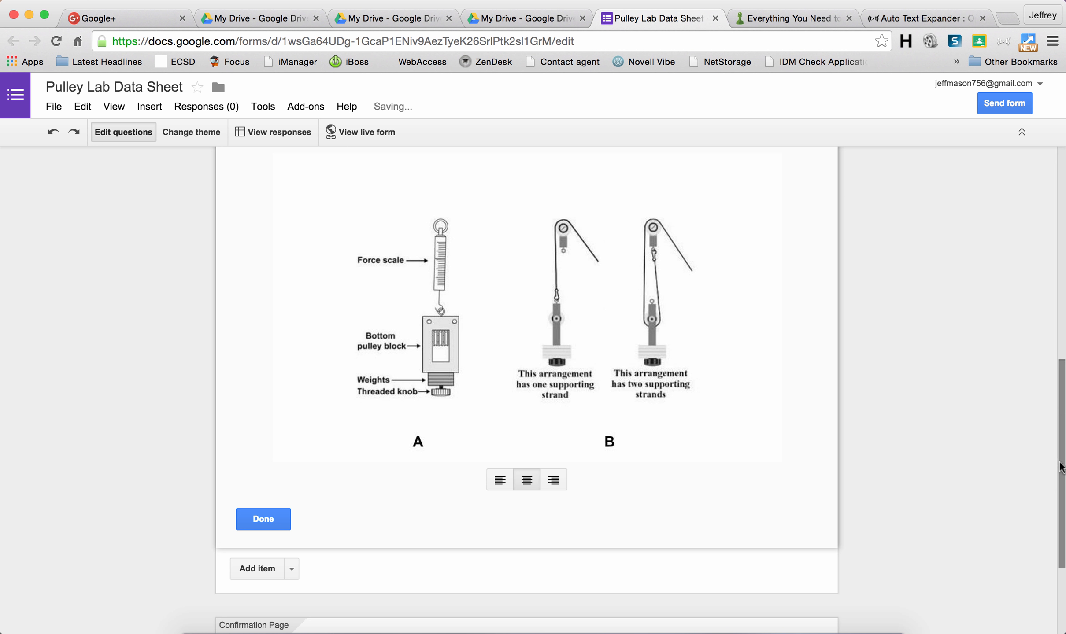
Step: Give the pulley image the title 'Pulley Set-up'
scroll(1052, 410, up, 3)
scroll(1049, 405, up, 3)
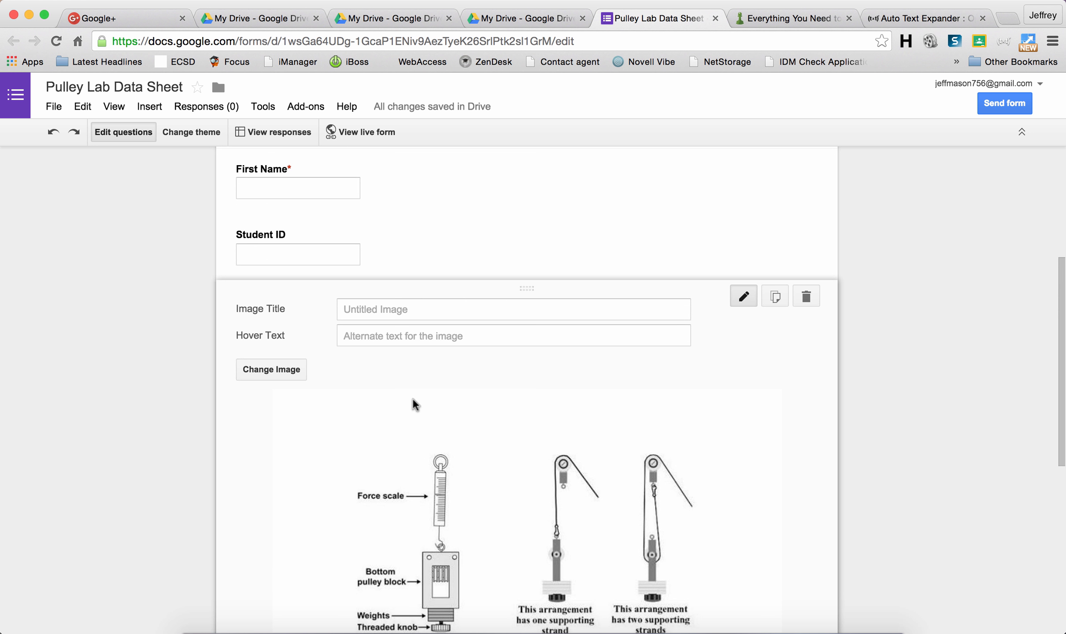
click(435, 313)
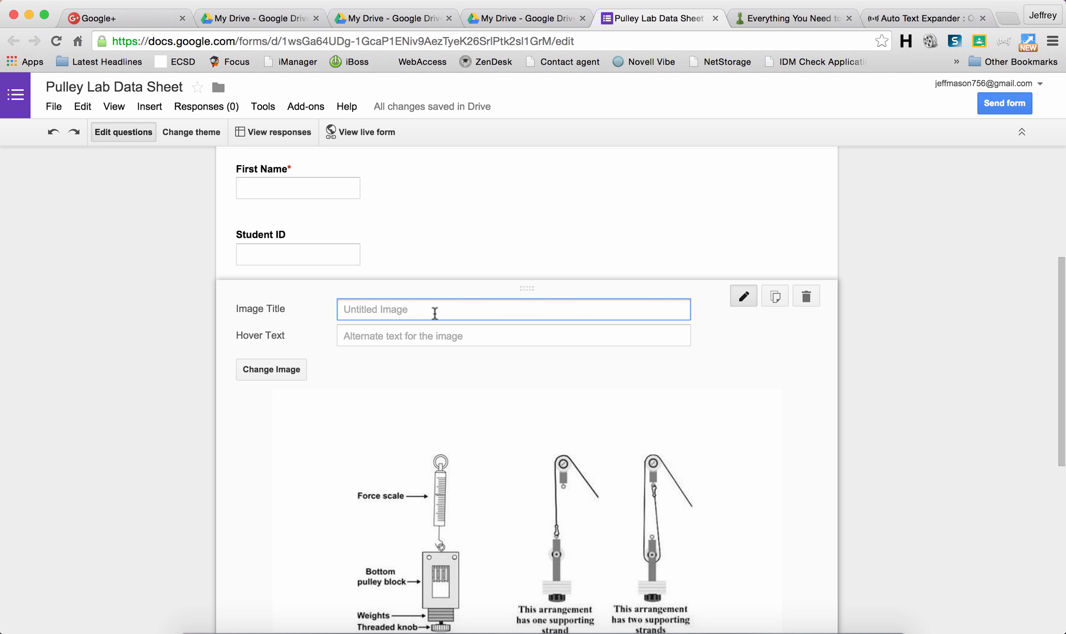
text(Pulley Set-up)
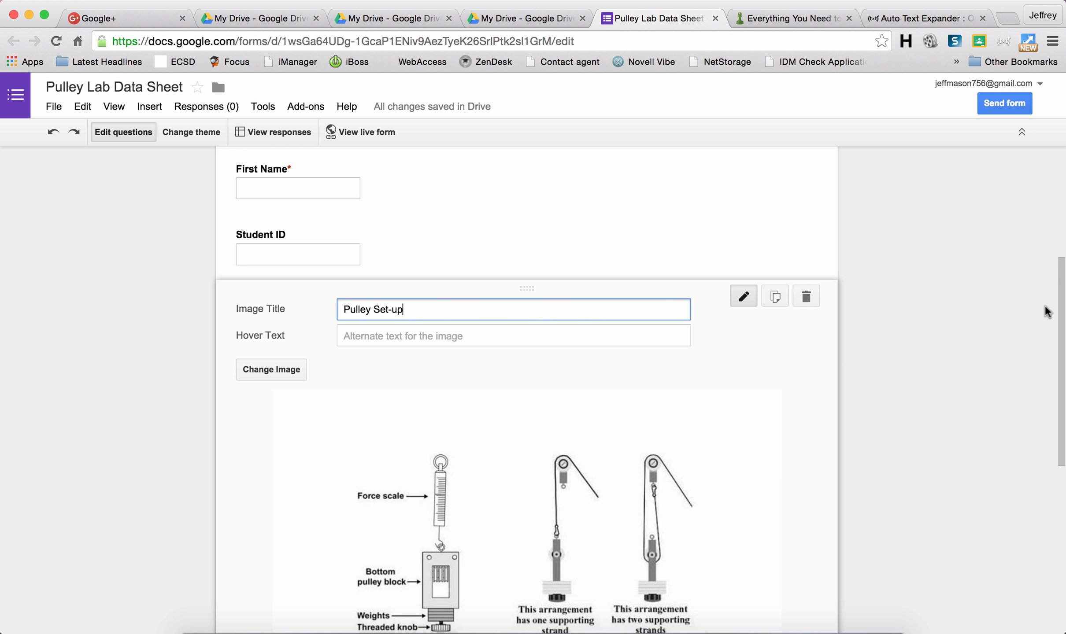
Step: Set the image's hover text to 'How to set-up the pulley for Pulley Lab 1.'
drag(1060, 308, 1047, 350)
click(469, 221)
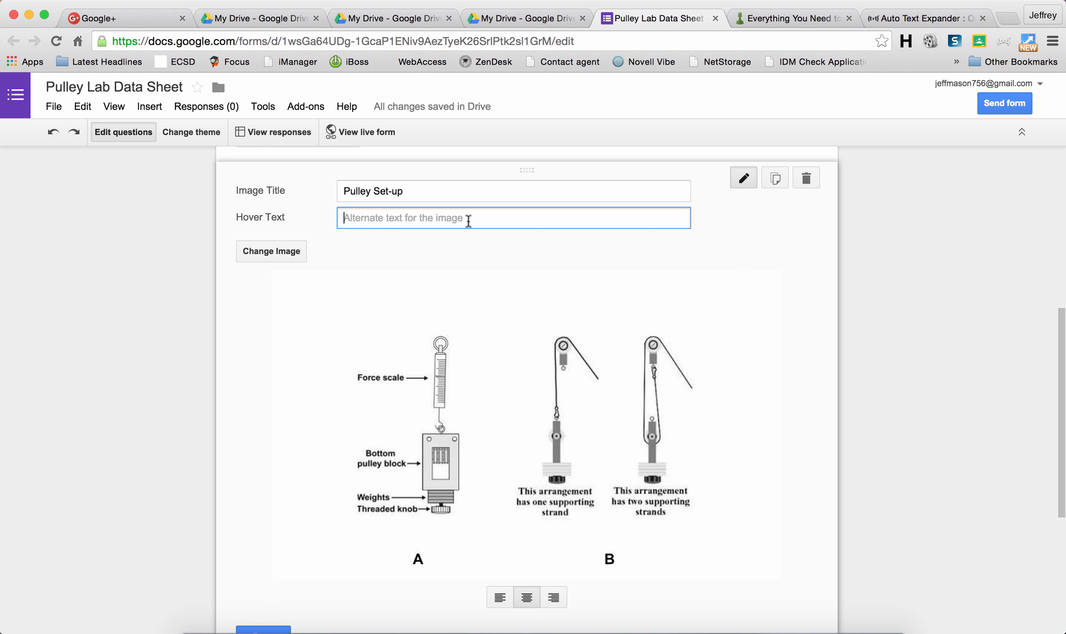
text(How )
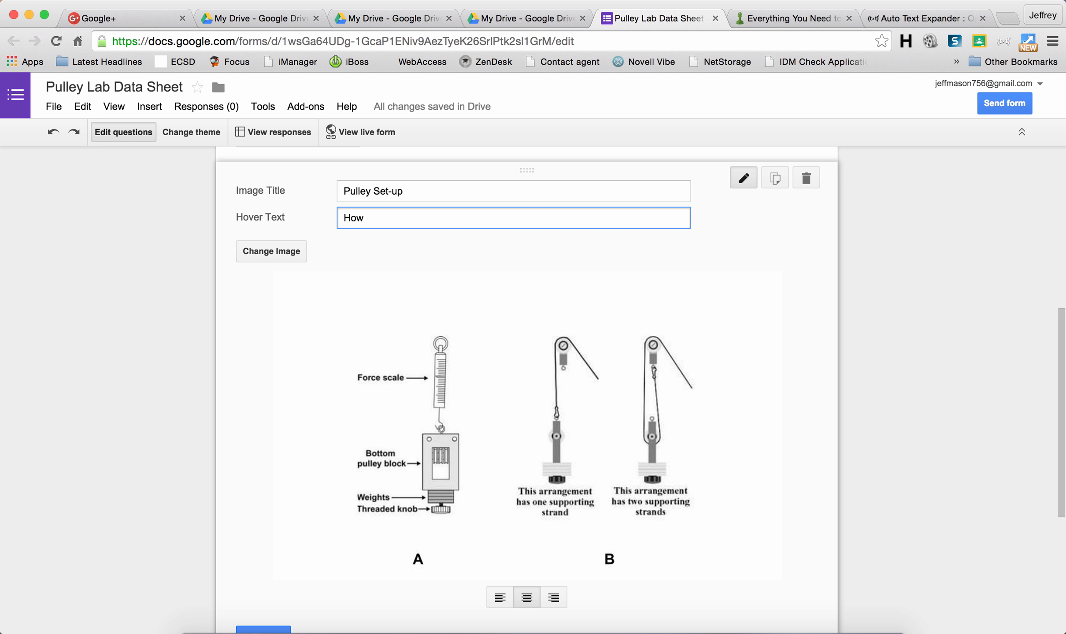
text(to set-up the pulley for Pul)
text(ley)
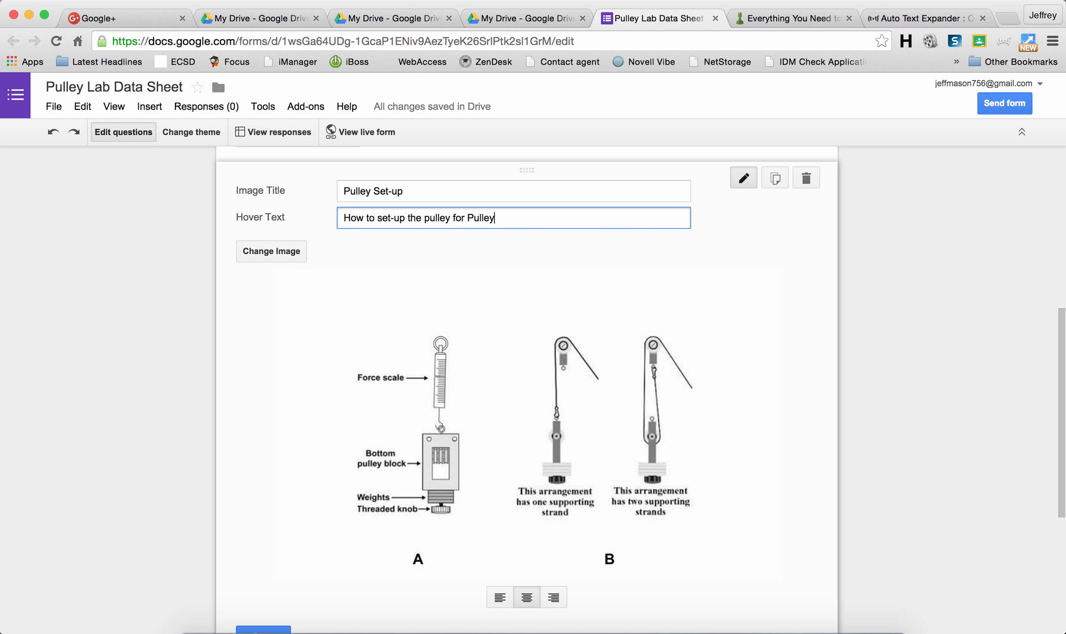
text( Lab 1.)
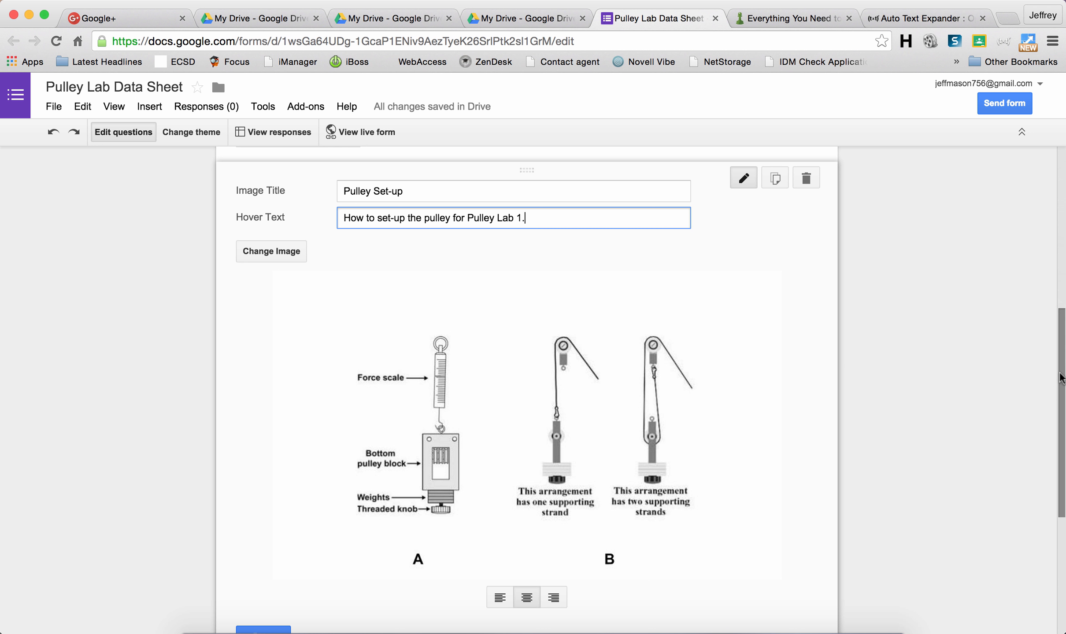
drag(1061, 375, 1059, 417)
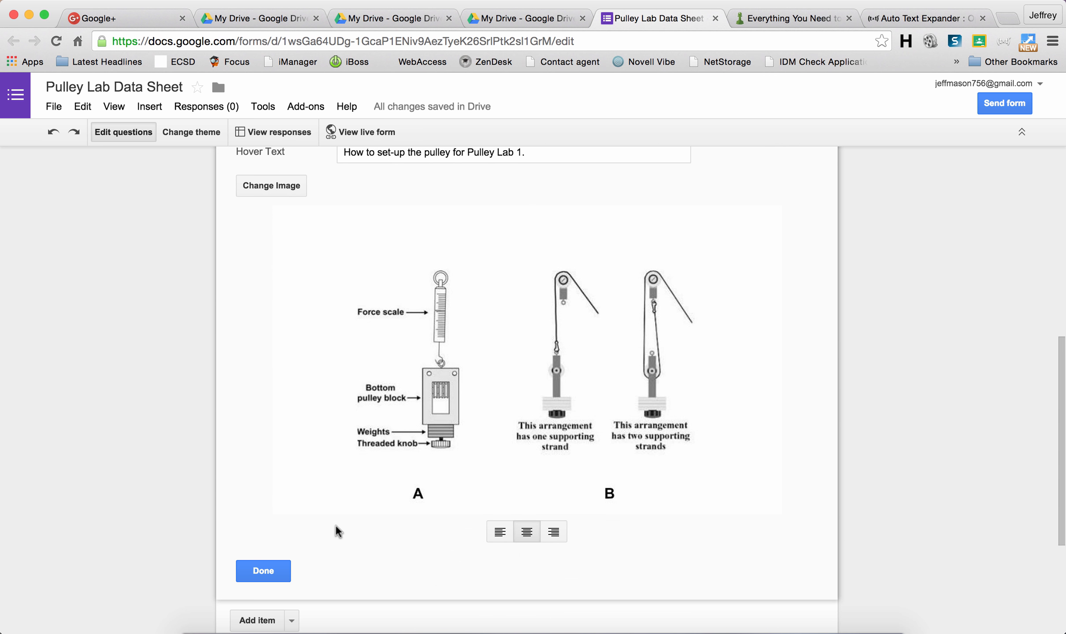
scroll(333, 517, up, 1)
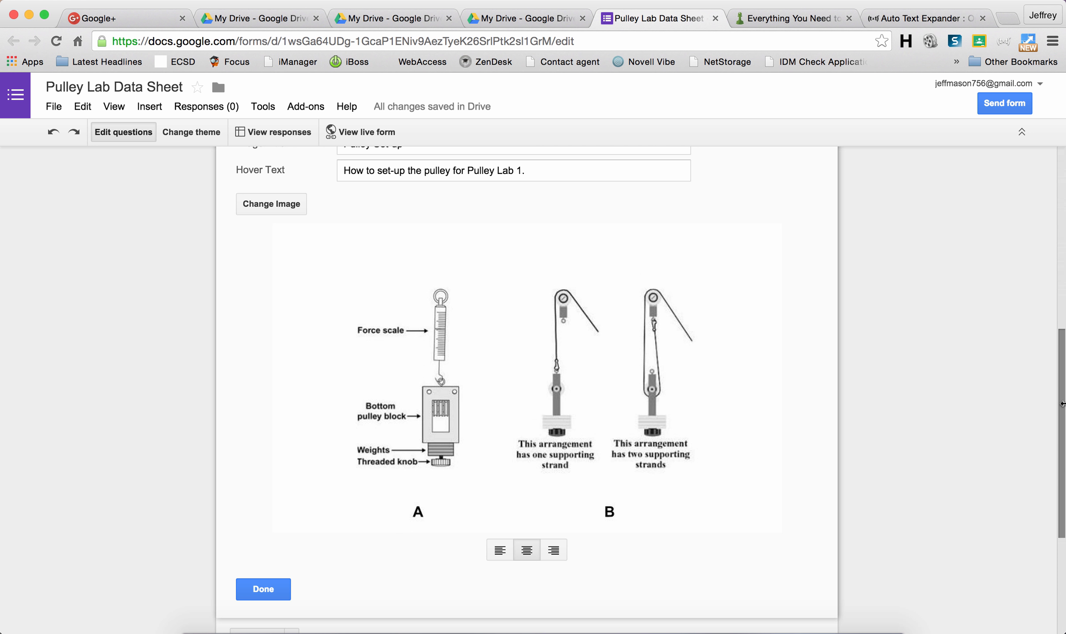
drag(1061, 405, 1061, 488)
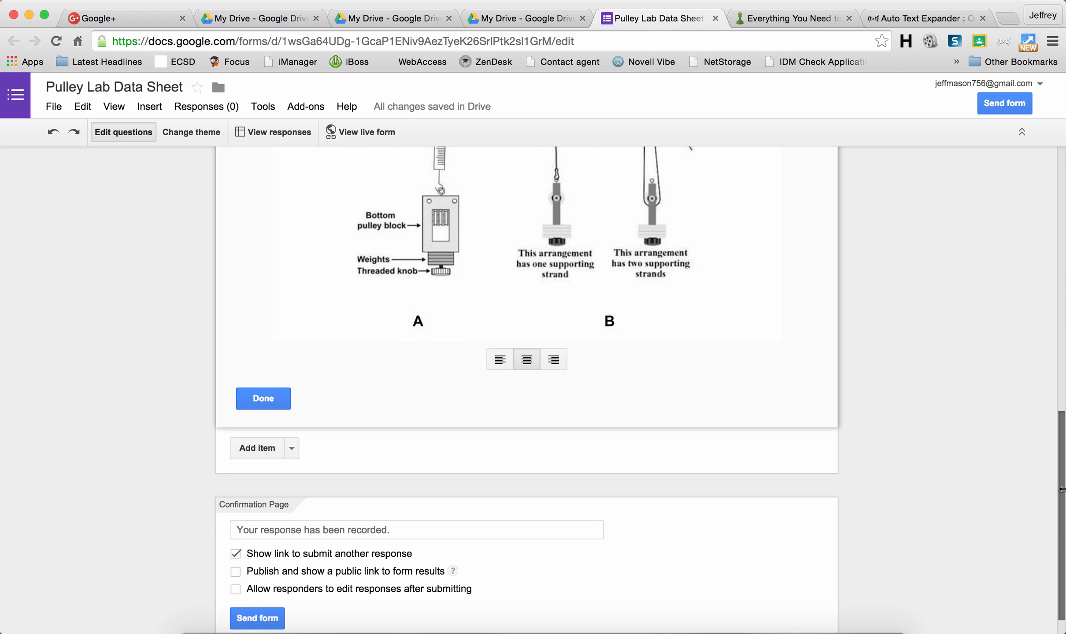
scroll(1061, 488, down, 2)
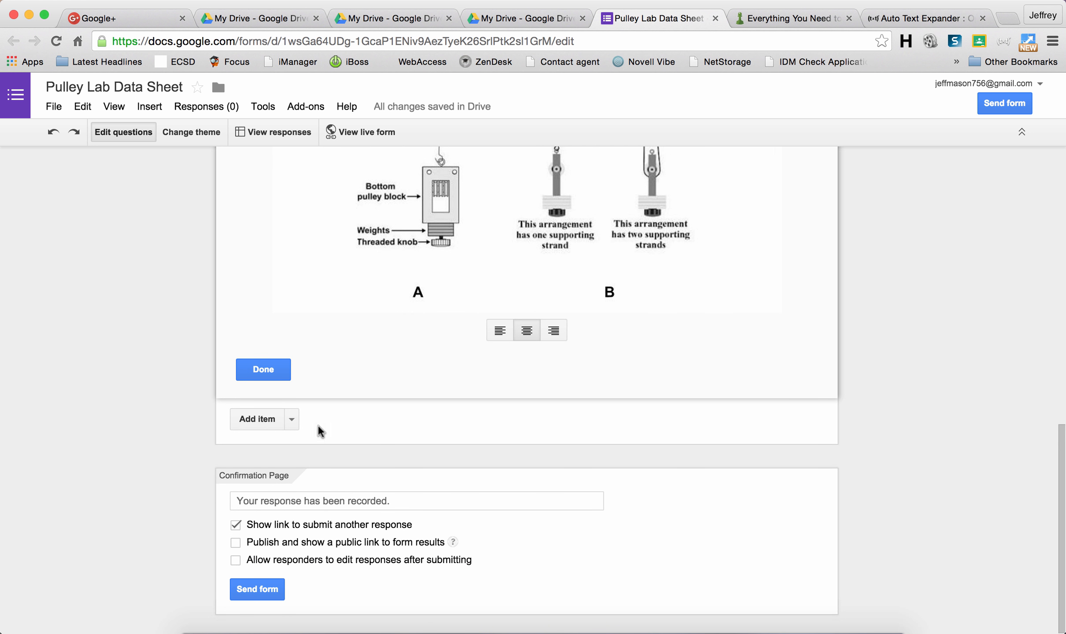
Step: Add a required 'Output Data' text question with help text on recording the weight as Output Force
click(293, 419)
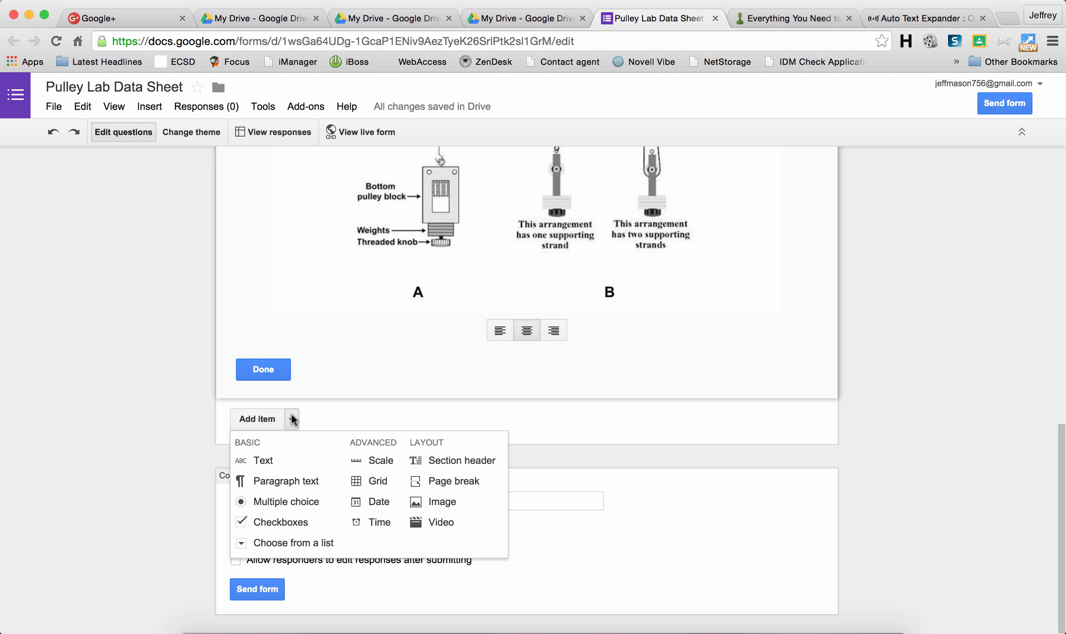
click(270, 460)
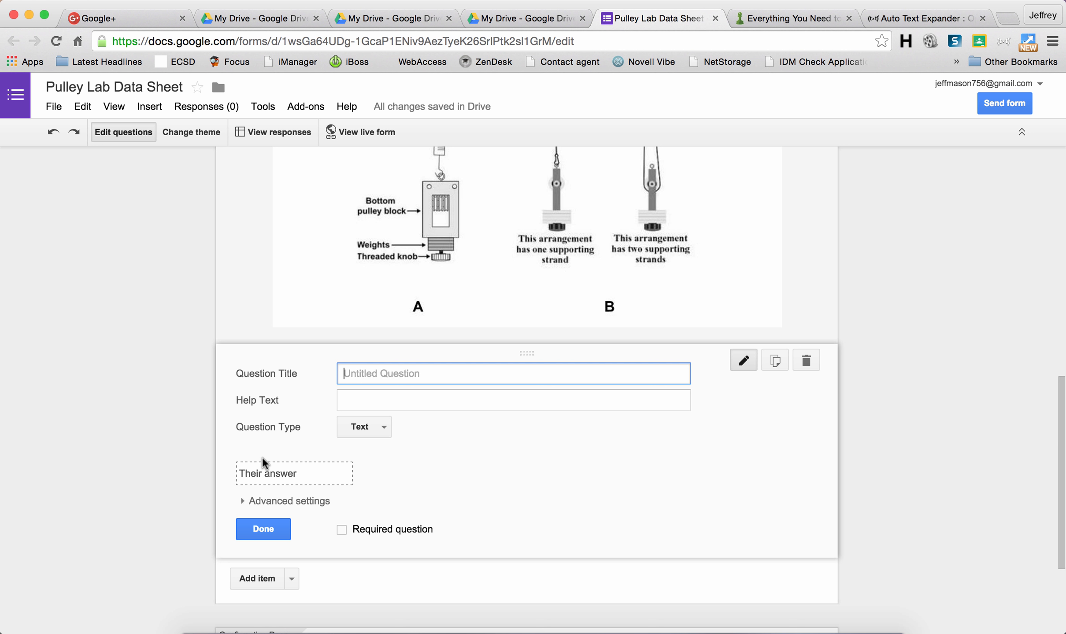
text(Output Data)
click(356, 399)
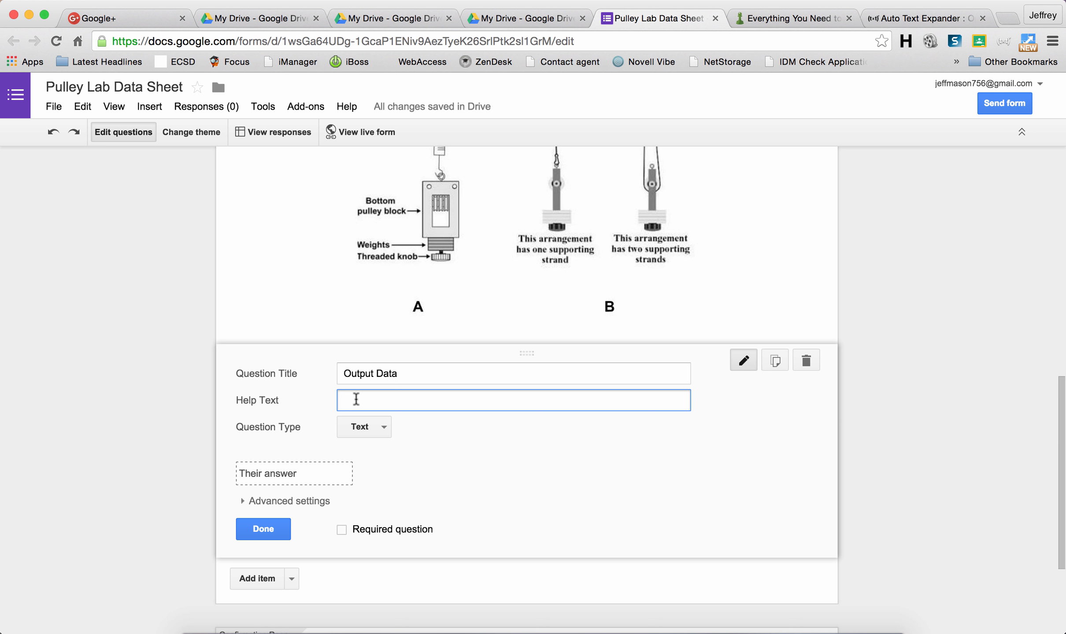
text(!)
text(d)
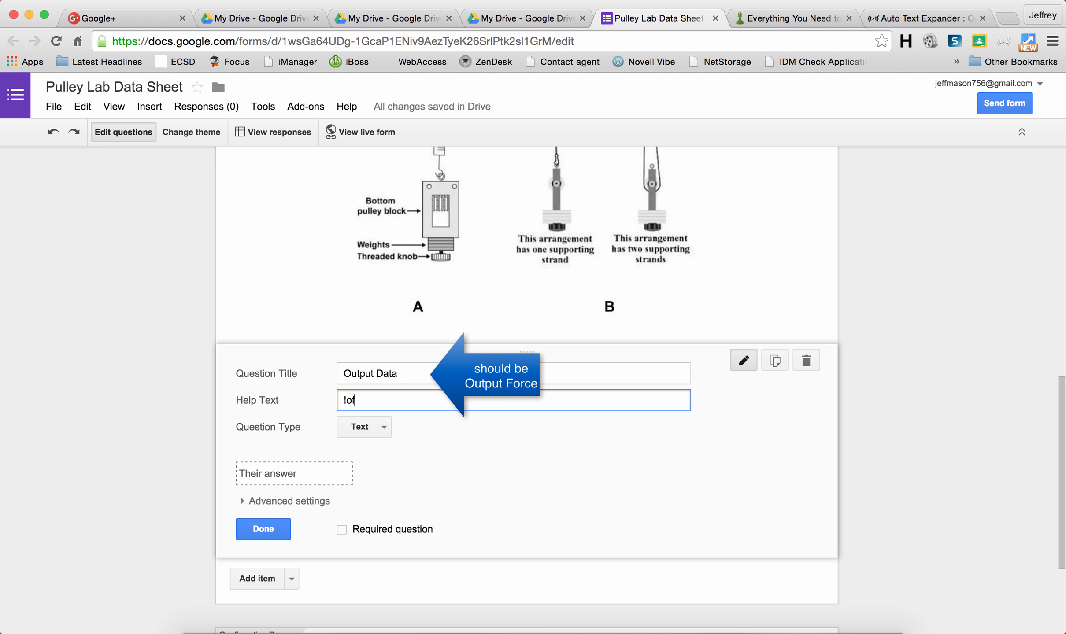
key(BackSpace)
key(BackSpace)
text(!d)
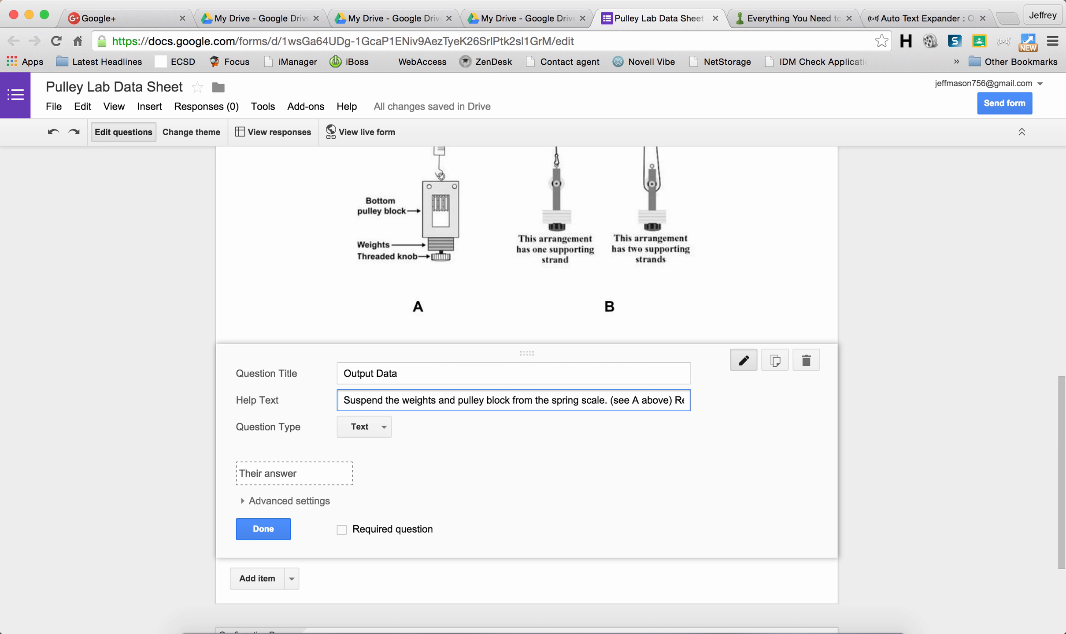
click(646, 400)
key(Right)
key(Right)
key(Right)
key(Right)
key(Right)
key(Right)
key(Right)
key(Right)
key(Right)
key(Right)
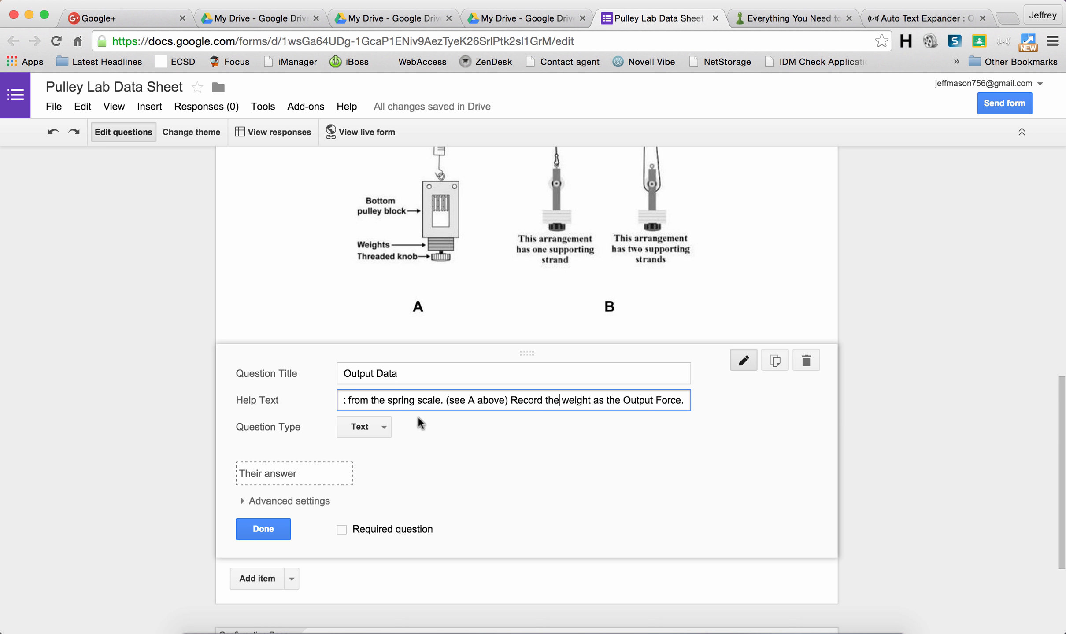
click(342, 530)
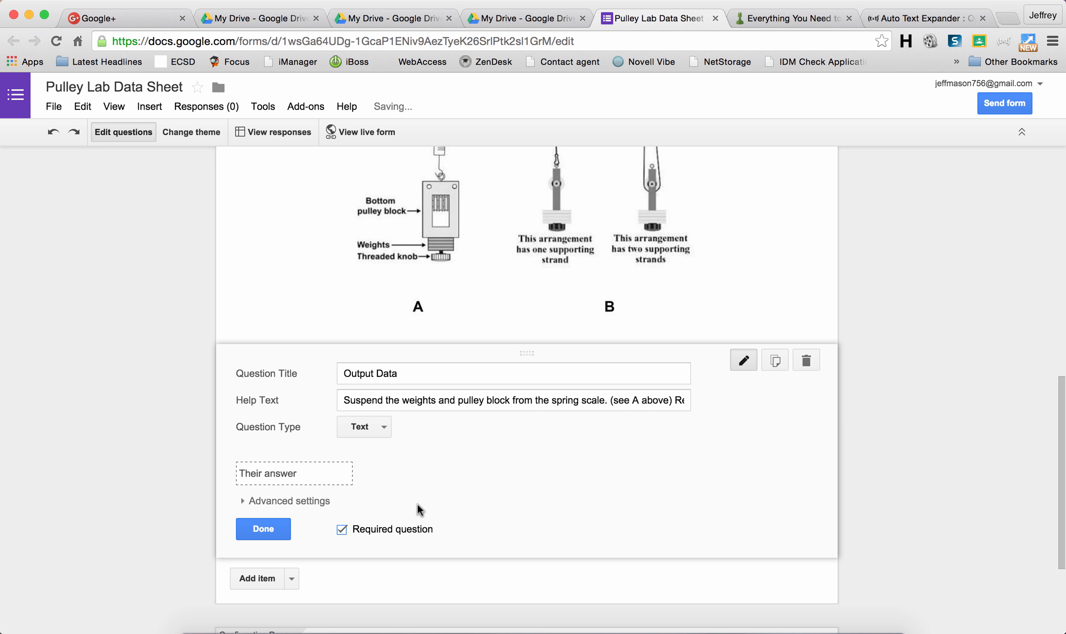
click(292, 579)
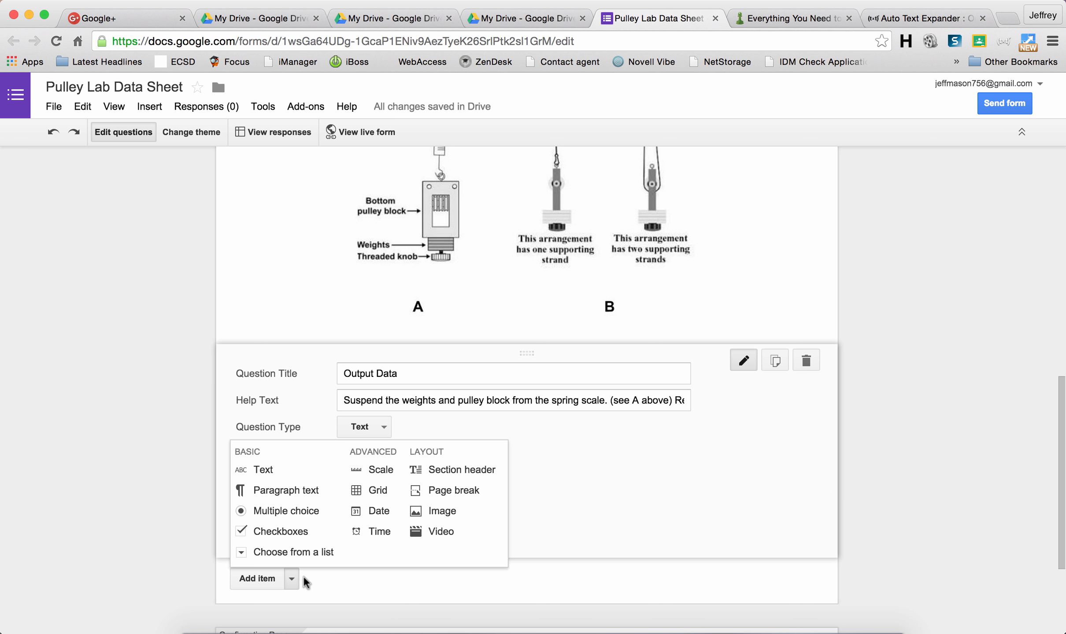
Step: Add a required 'Number of Strings' text question with help text on building 1–6 strand pulley arrangements
click(271, 477)
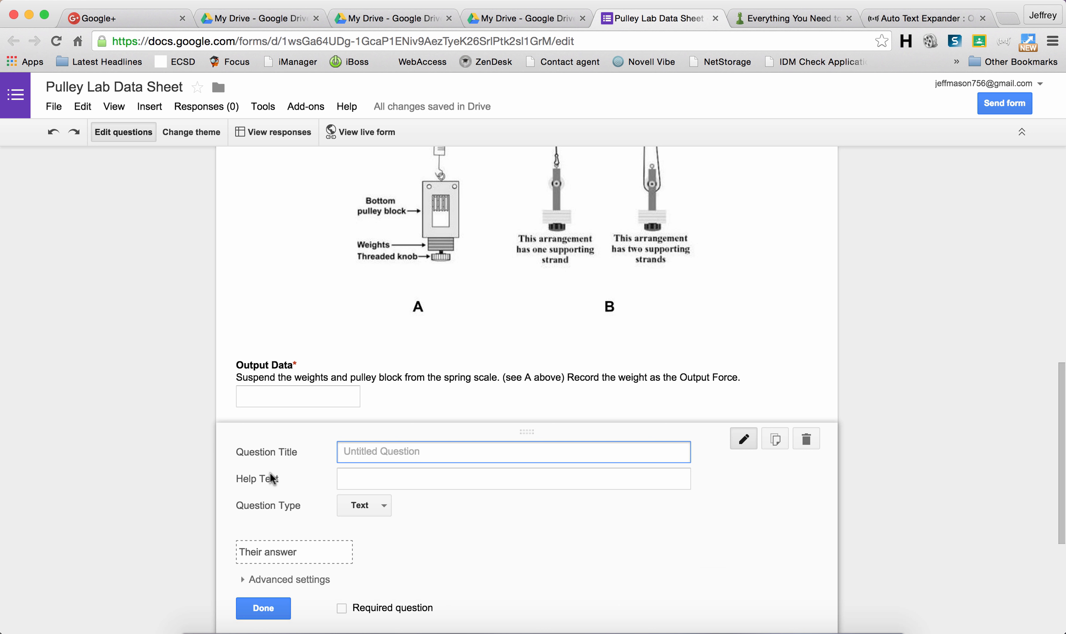
text(Numb)
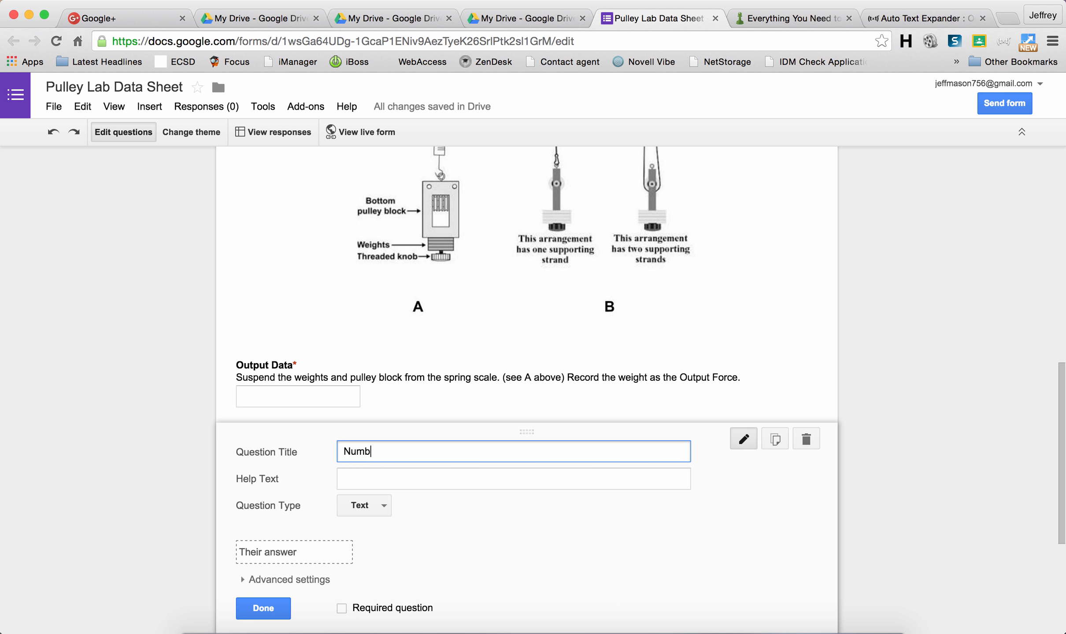
text(er of Strings)
click(345, 477)
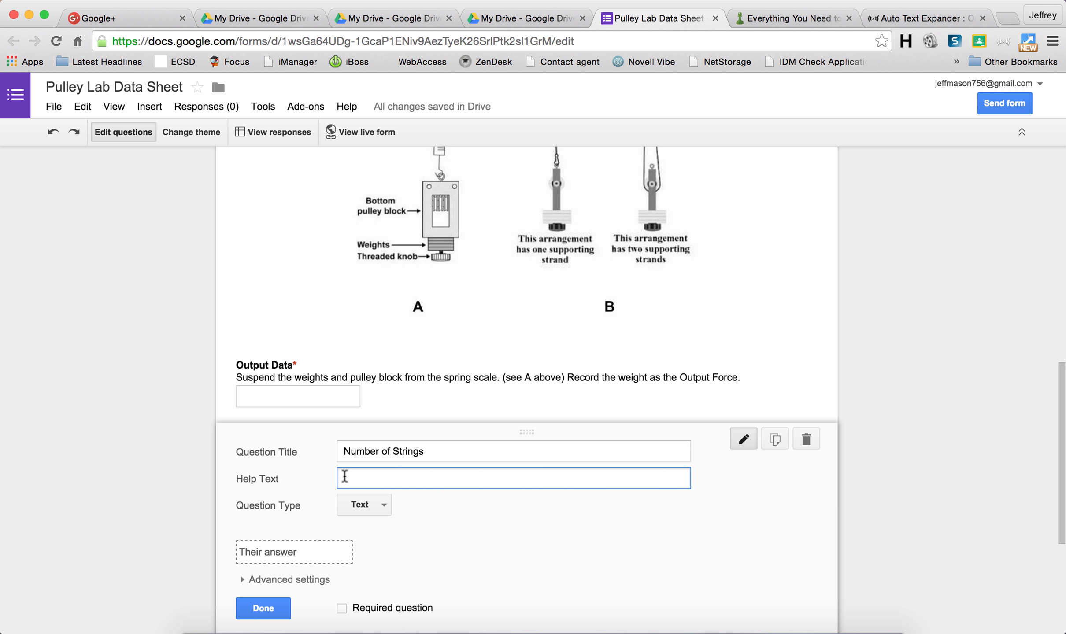
text(Build block and pulley arrangements (see B above) containing 1,2,3,4,5 and 6)
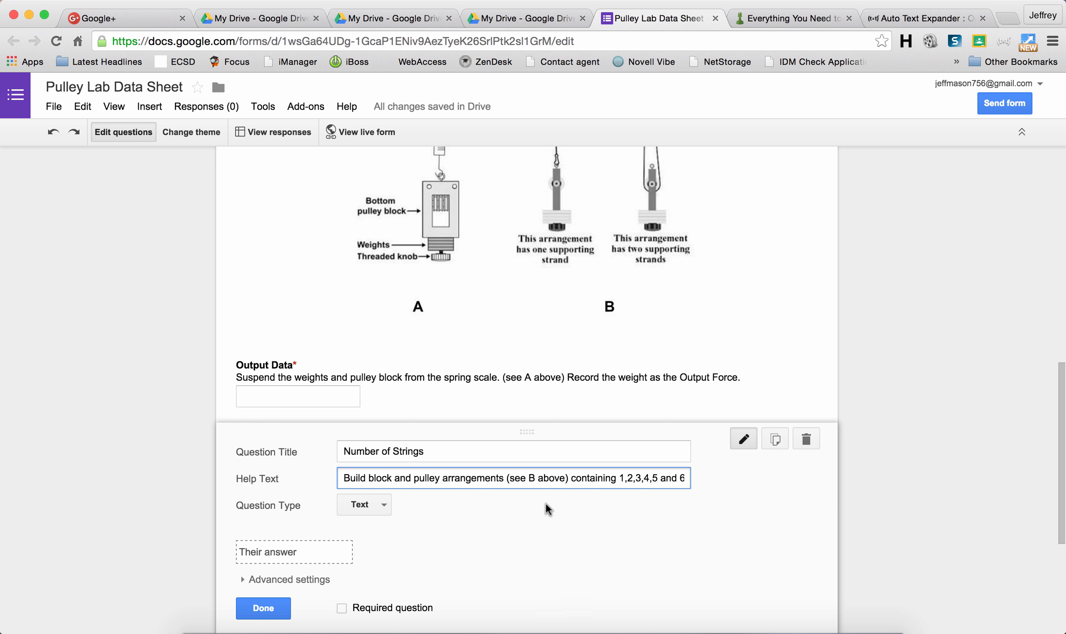
click(354, 609)
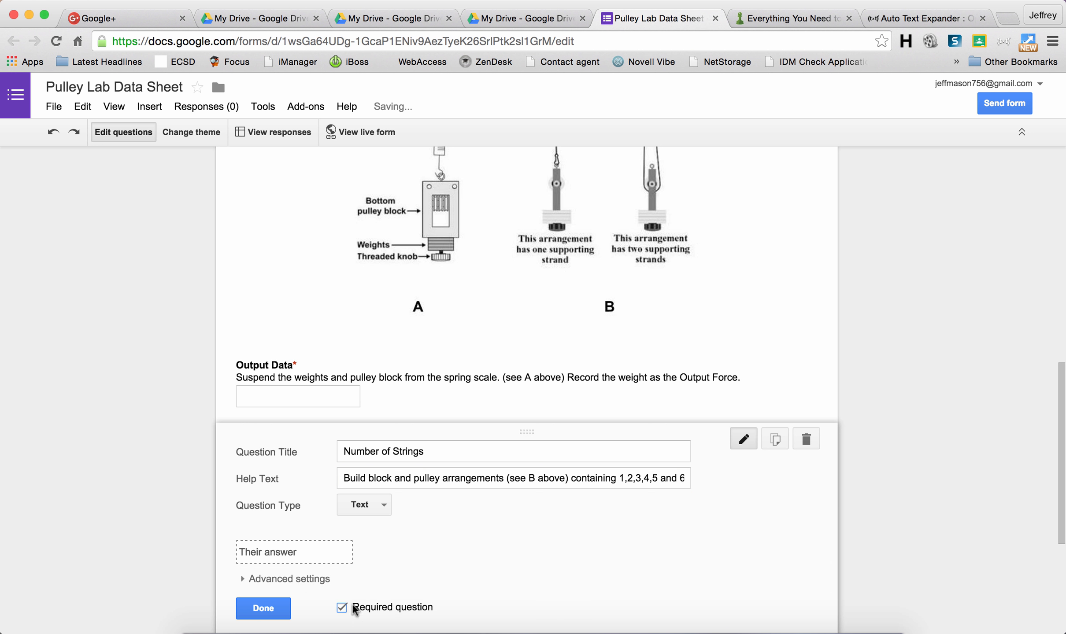
scroll(1059, 467, down, 3)
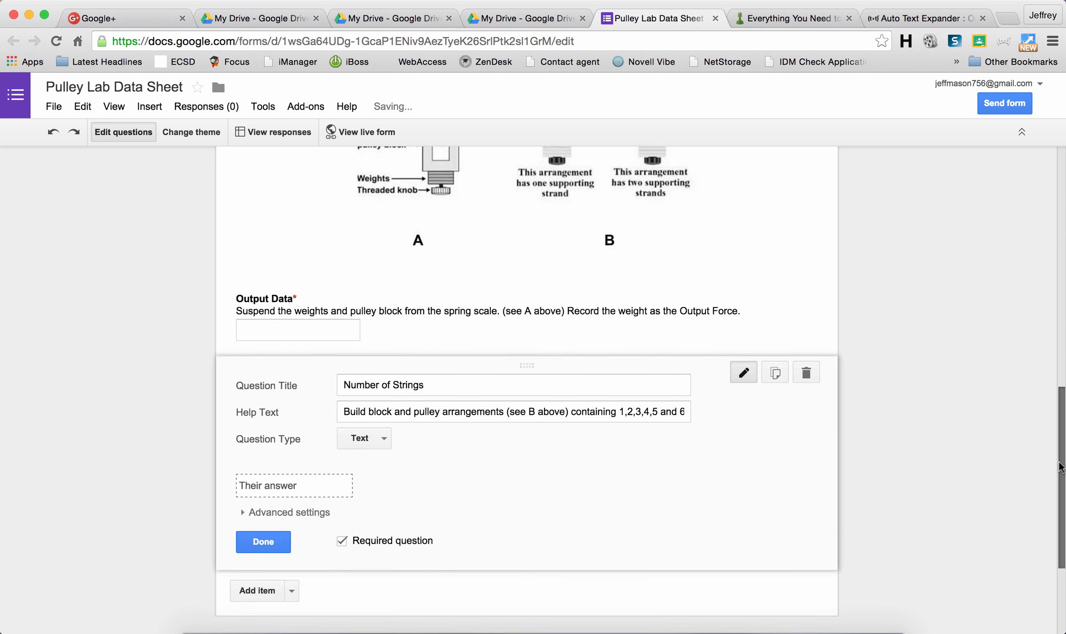
scroll(1059, 467, down, 5)
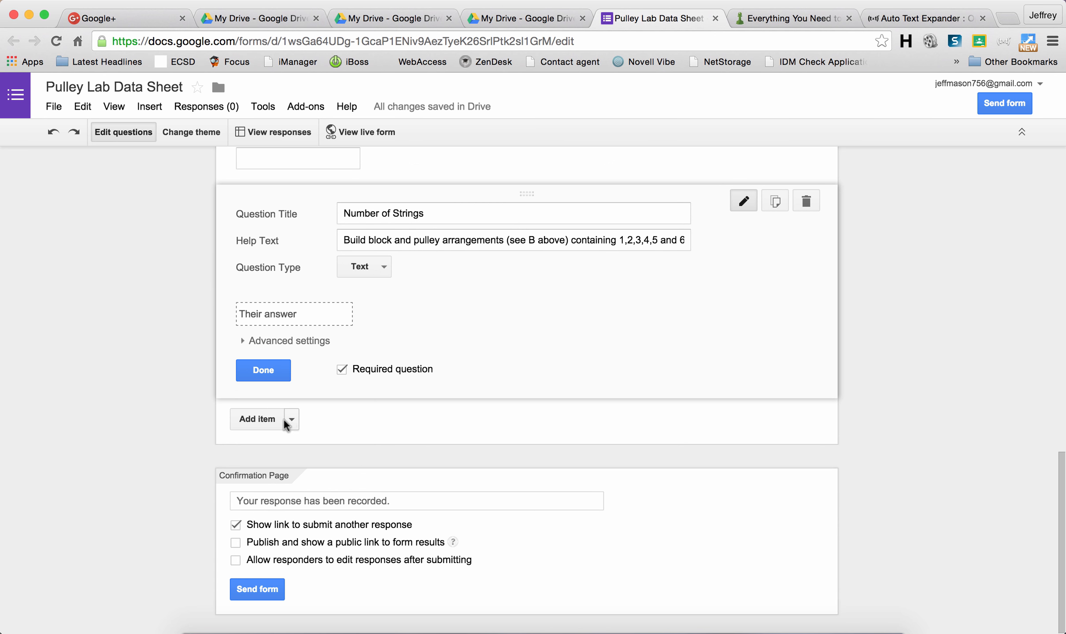
click(291, 422)
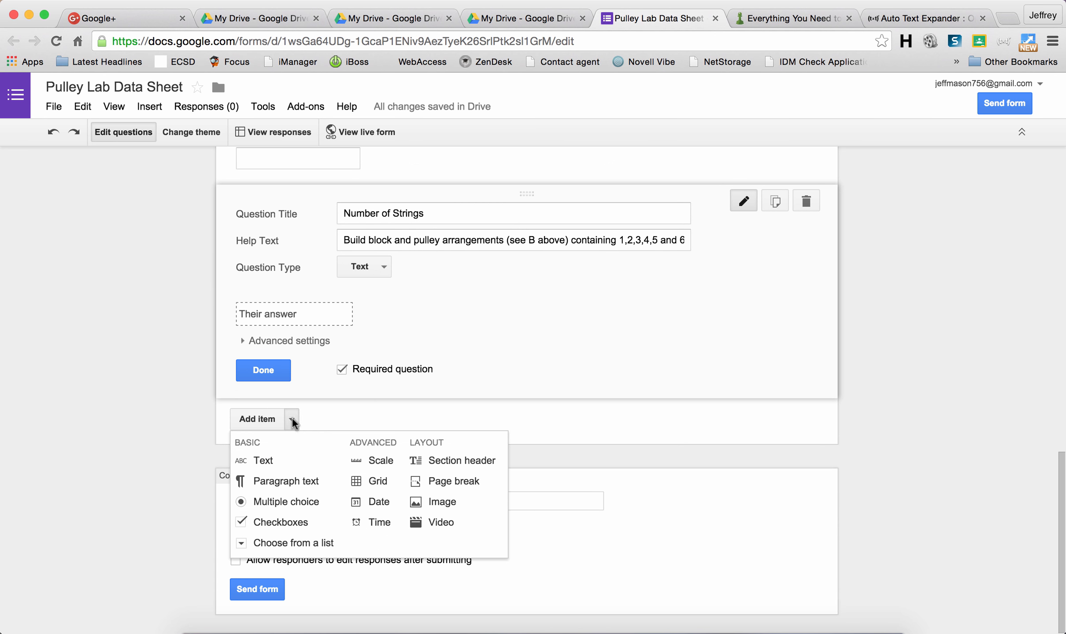
Step: Add a required 'Input Force' text question, pasting the spring-scale attachment instructions as help text
click(275, 462)
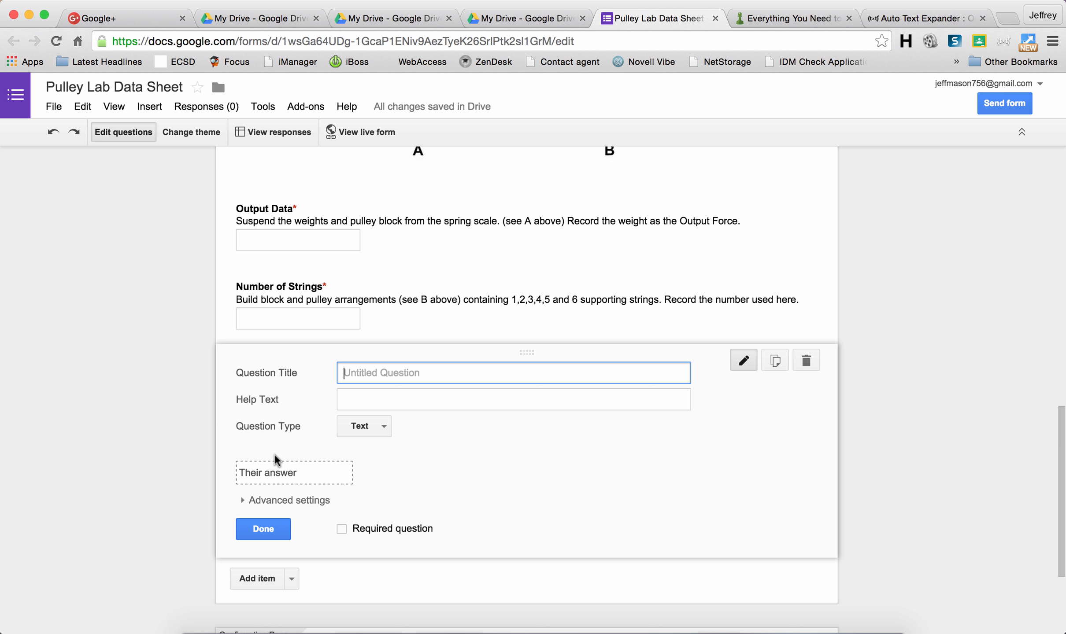
text(Inp)
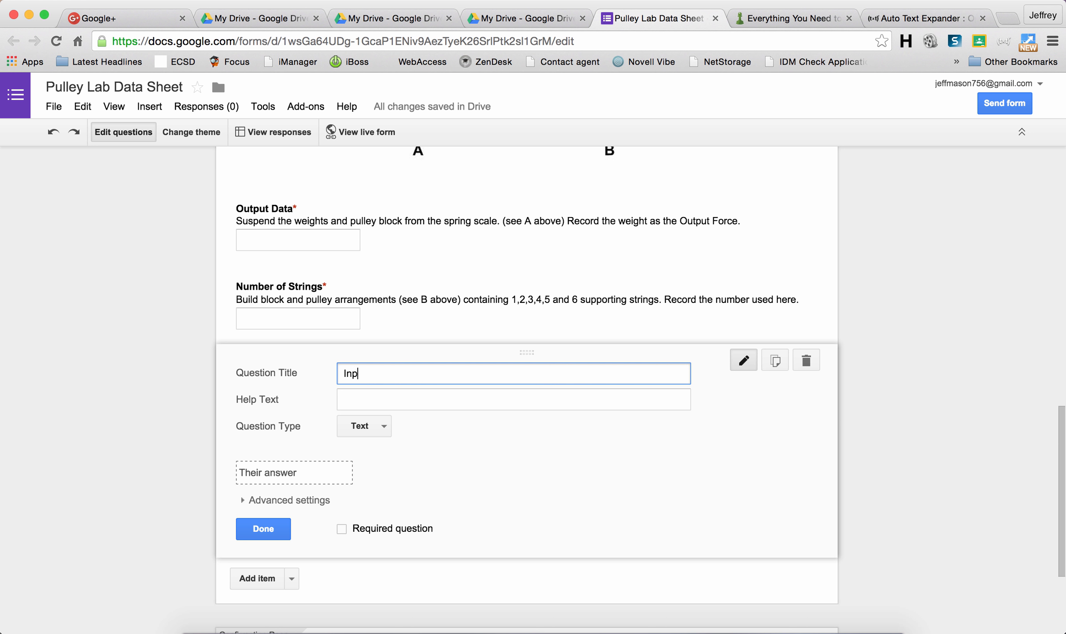
text(ut Force)
click(348, 400)
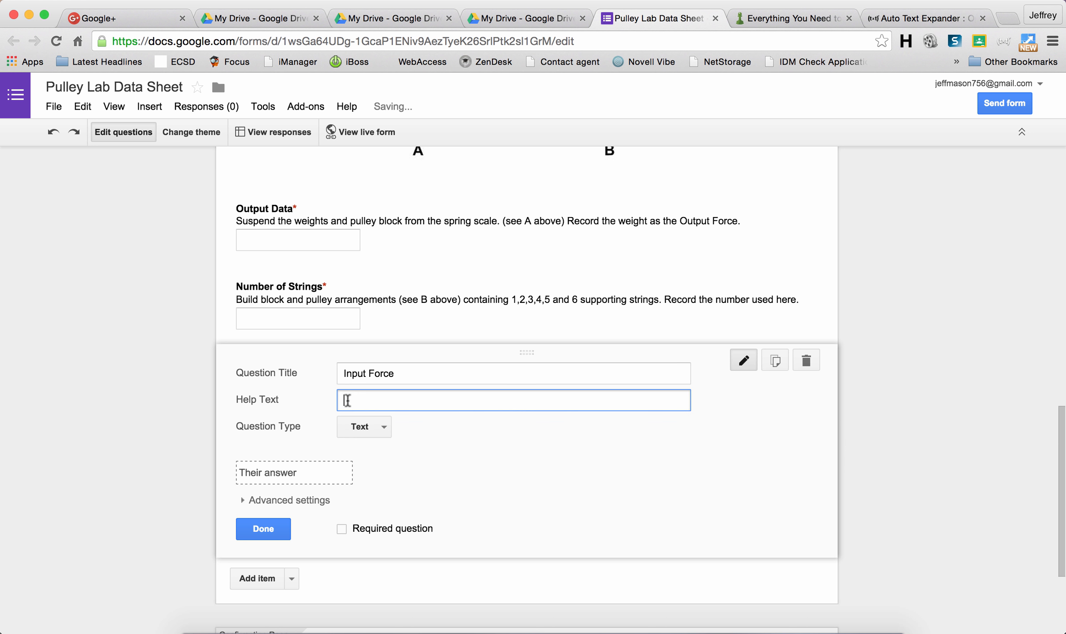
key(super+v)
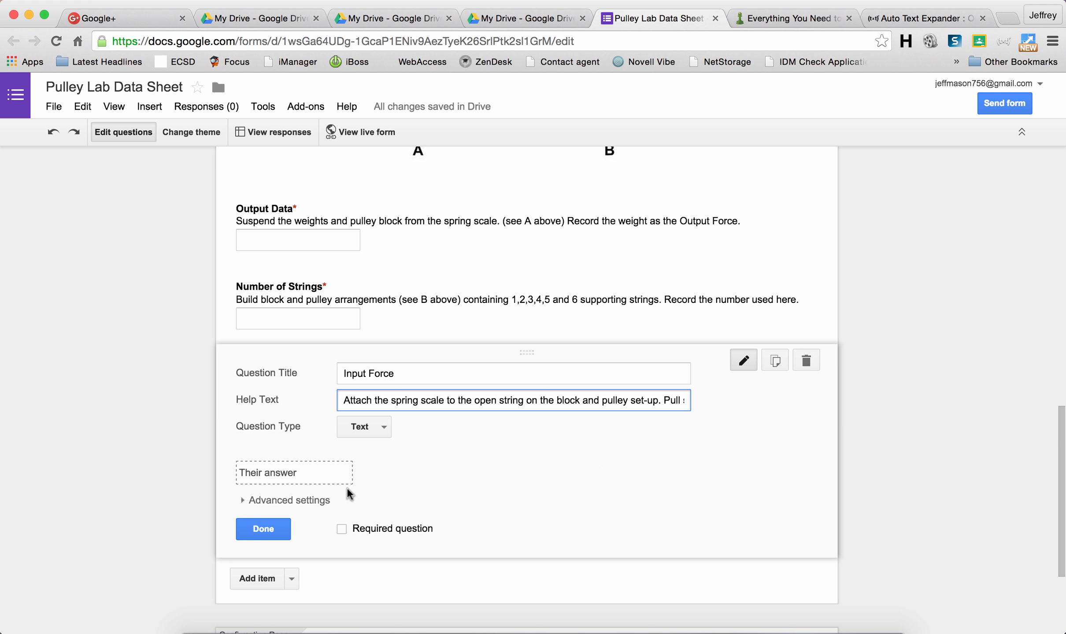
click(342, 531)
click(342, 531)
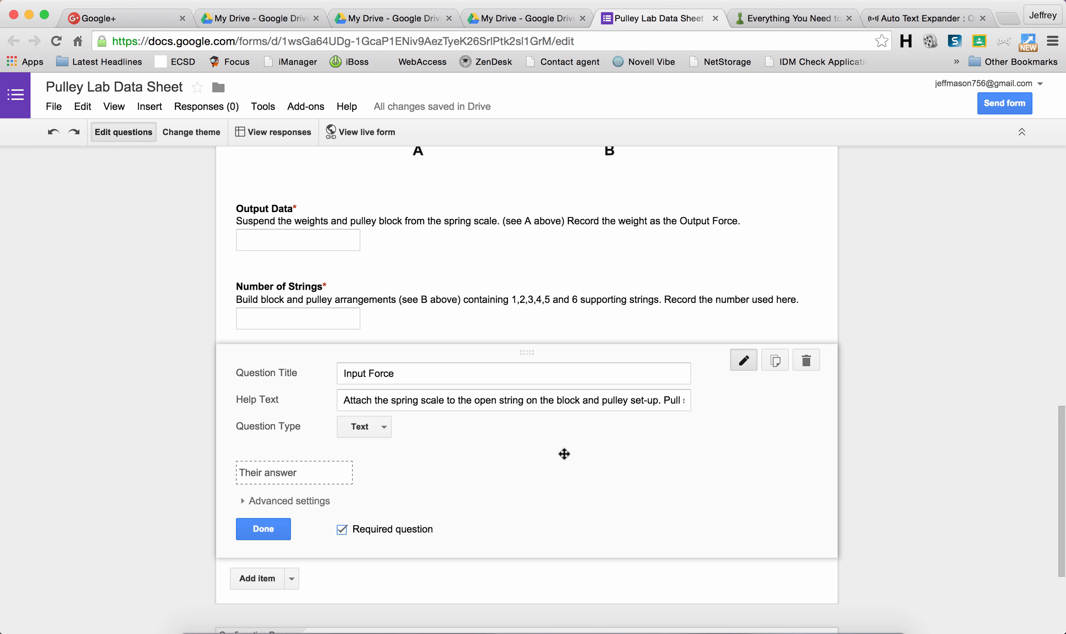
scroll(565, 453, down, 3)
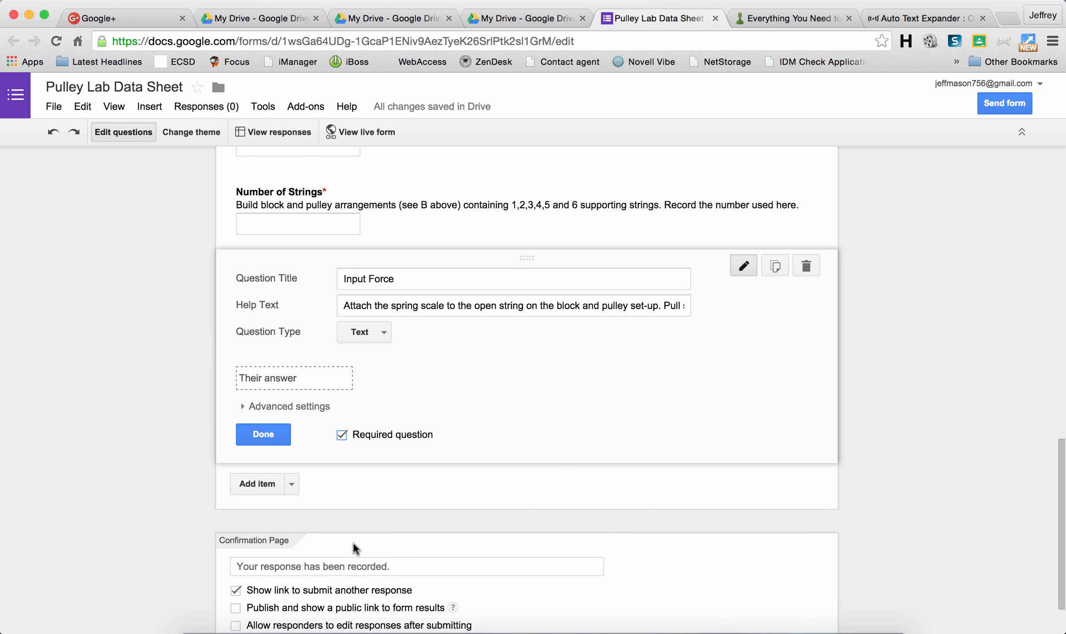
scroll(356, 537, down, 2)
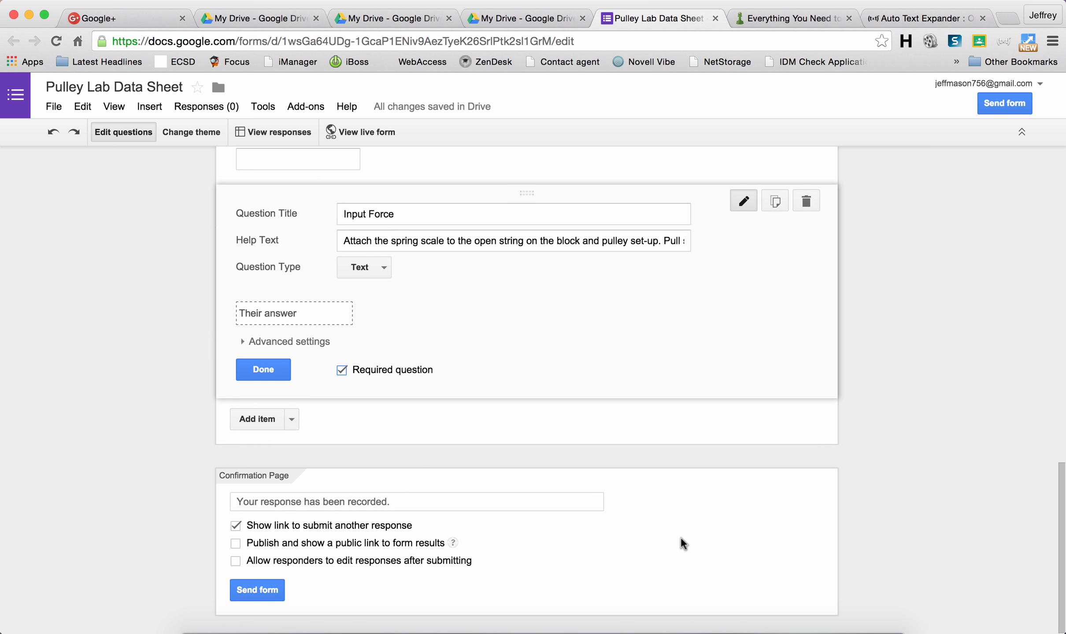
scroll(282, 554, up, 1)
click(235, 527)
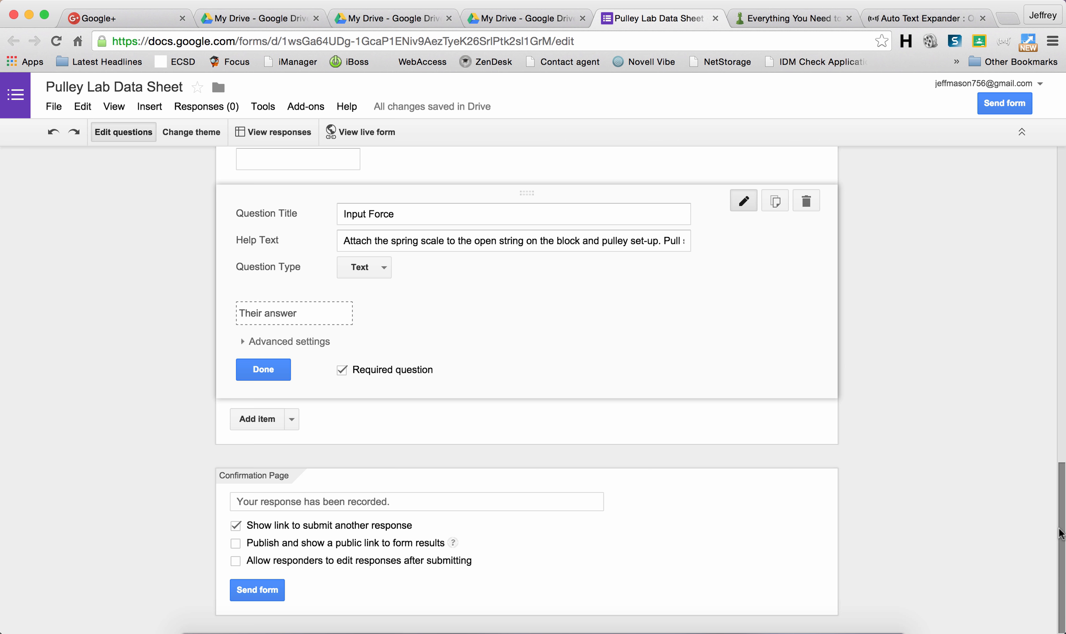
drag(1060, 535, 1061, 220)
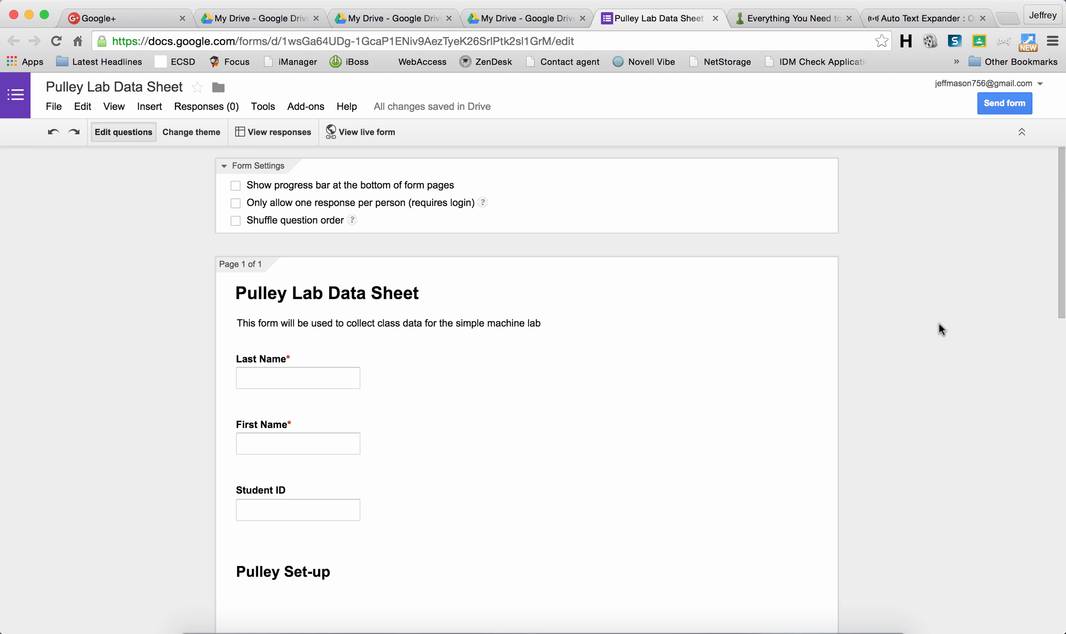
drag(1059, 281, 1062, 220)
click(182, 132)
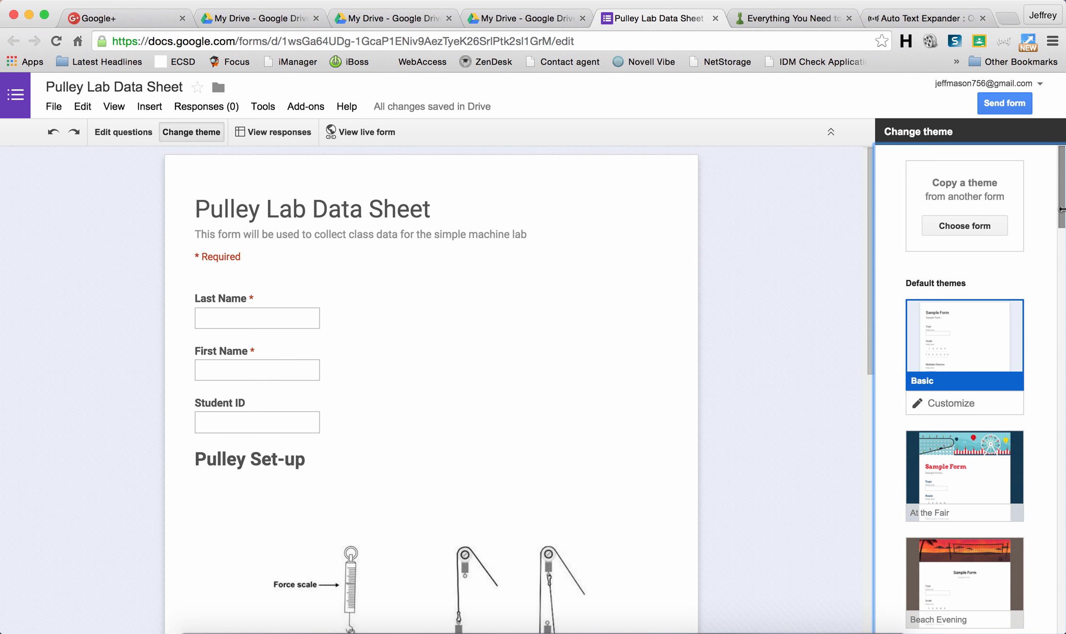
Step: Apply the Science Lab theme, then scroll the preview to check its lab banner and green headings
drag(1061, 208, 1061, 533)
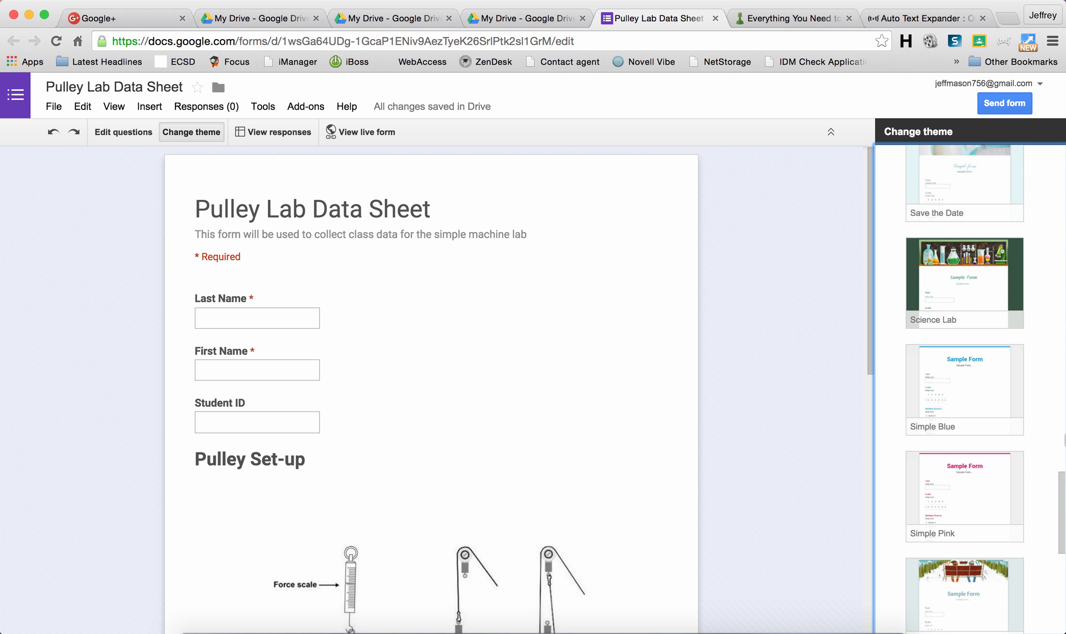
click(1001, 299)
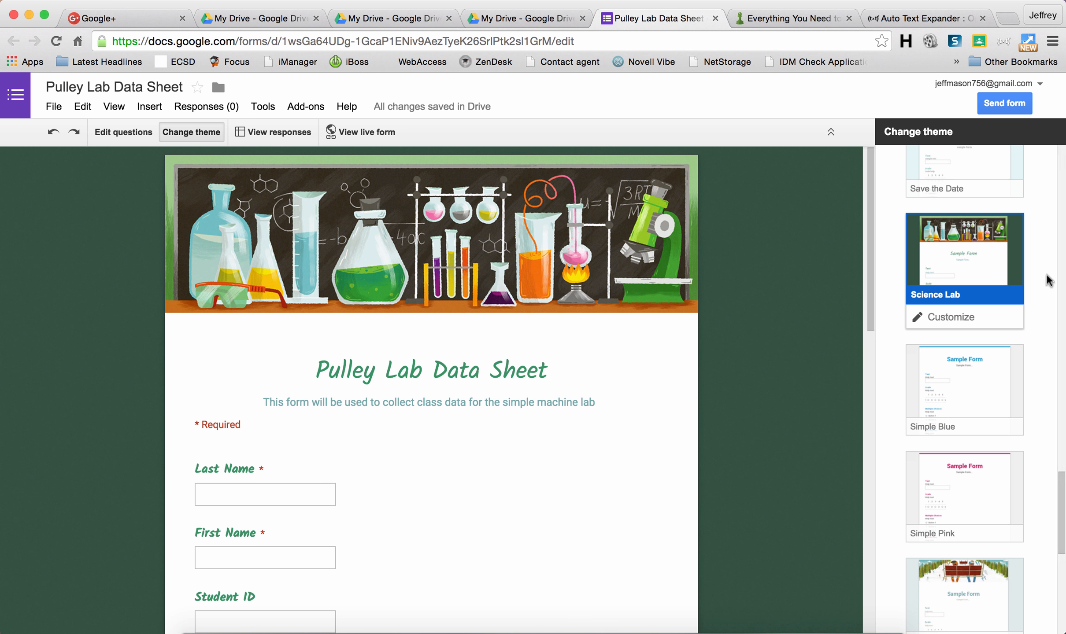
drag(868, 300, 883, 570)
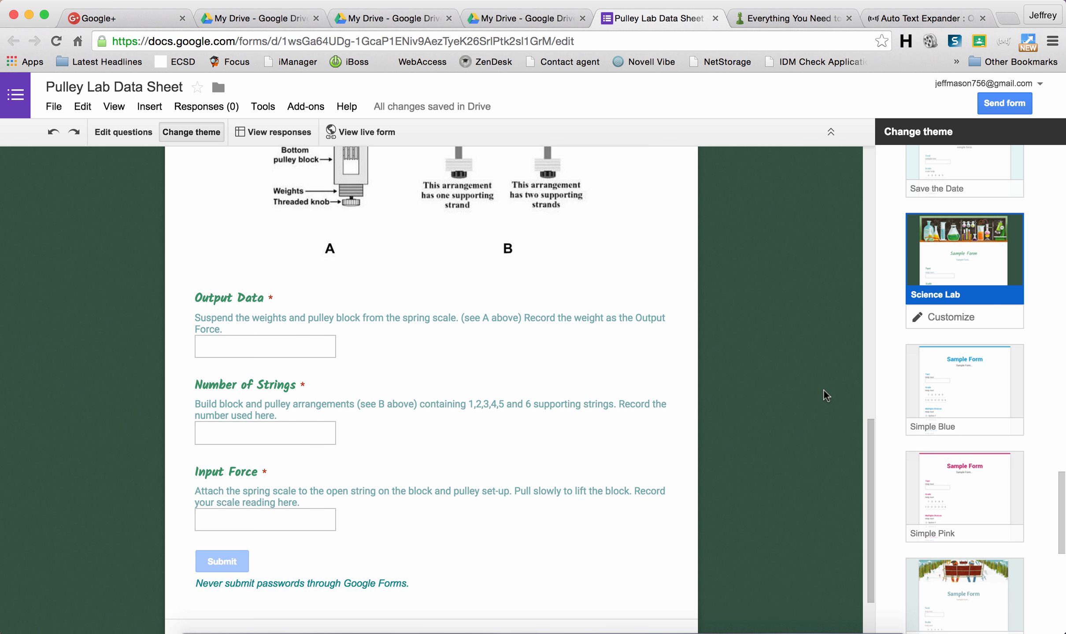
scroll(823, 391, down, 1)
scroll(826, 389, up, 15)
scroll(826, 392, up, 5)
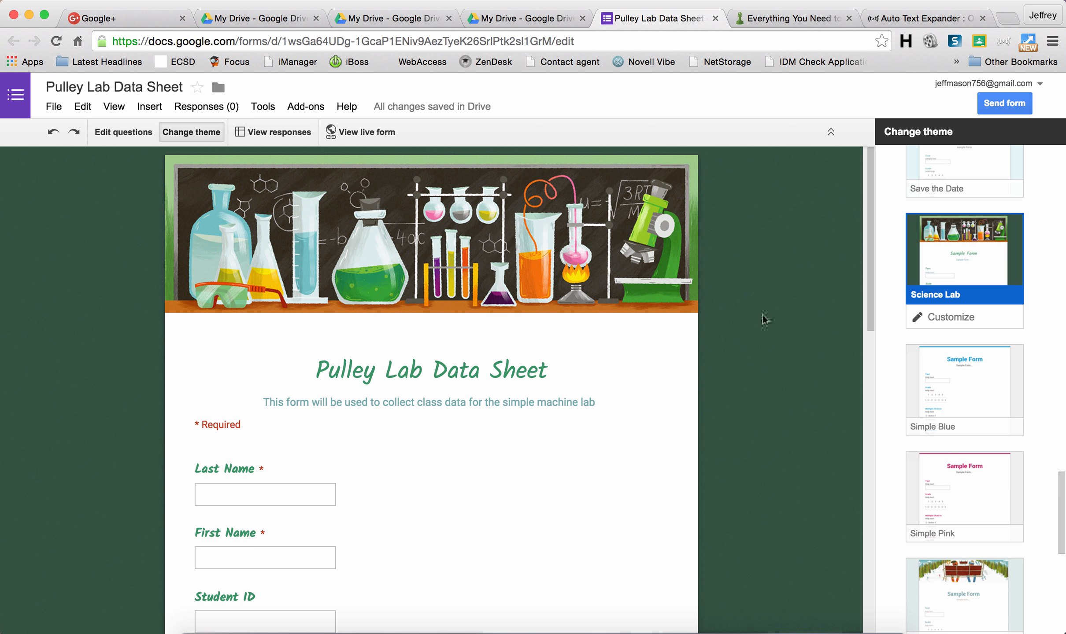
Step: Go back to the question editor and bring up the Send form dialog
click(125, 133)
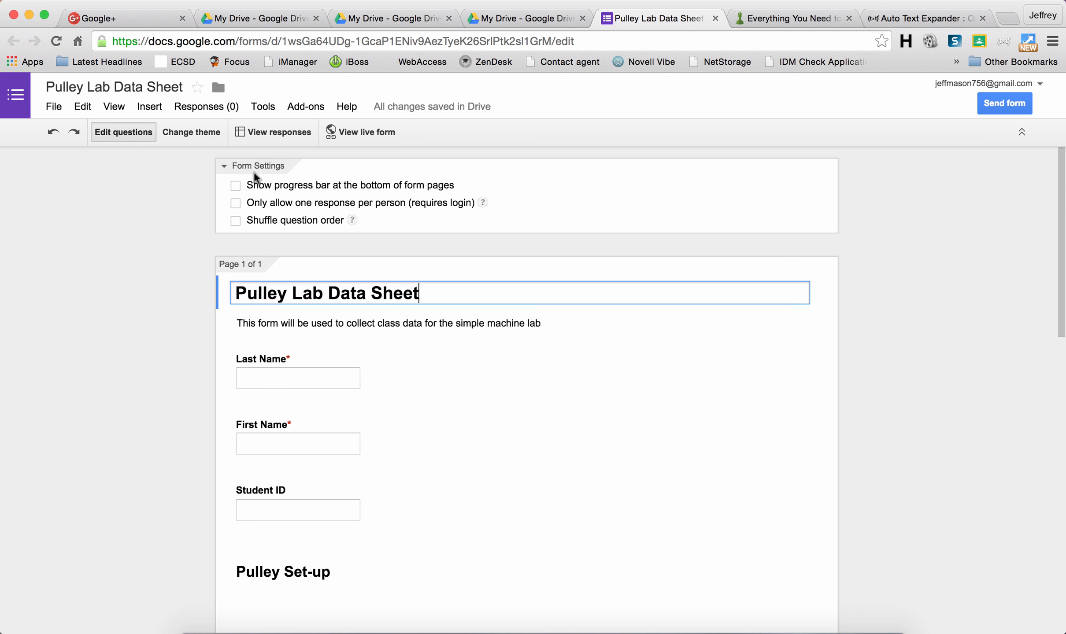
drag(1062, 290, 1062, 590)
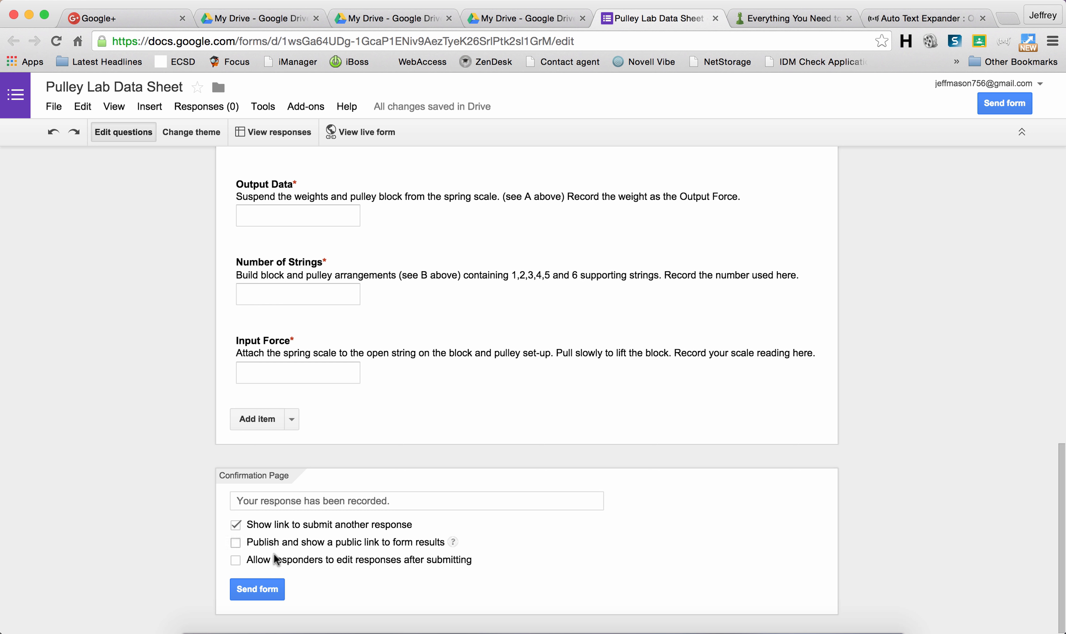
click(254, 592)
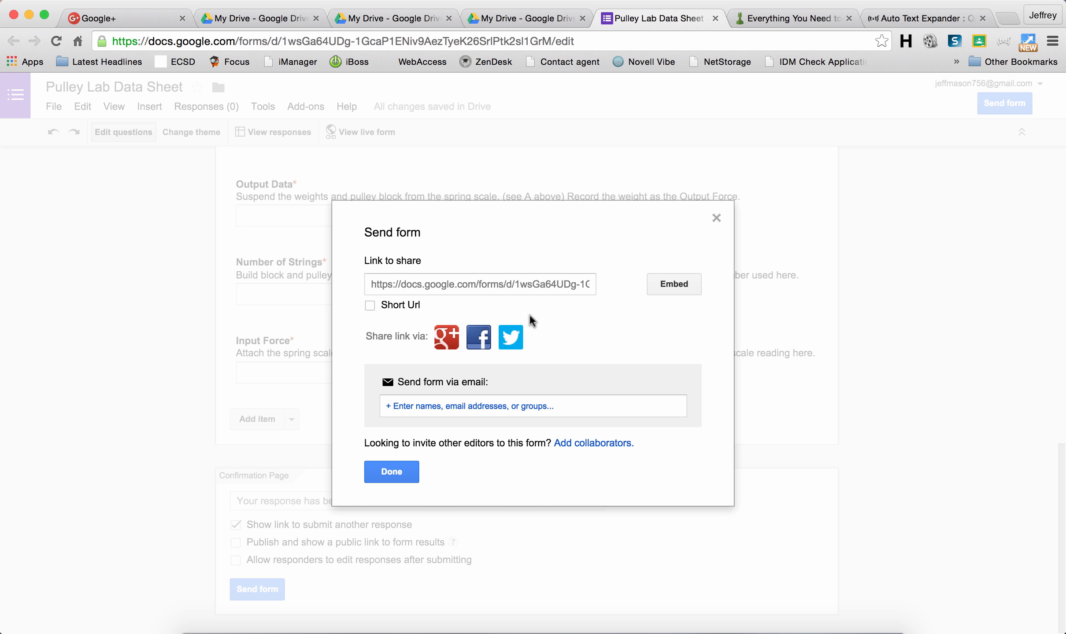
Step: Shorten the form link to a goo.gl URL and close the Send form dialog
click(370, 307)
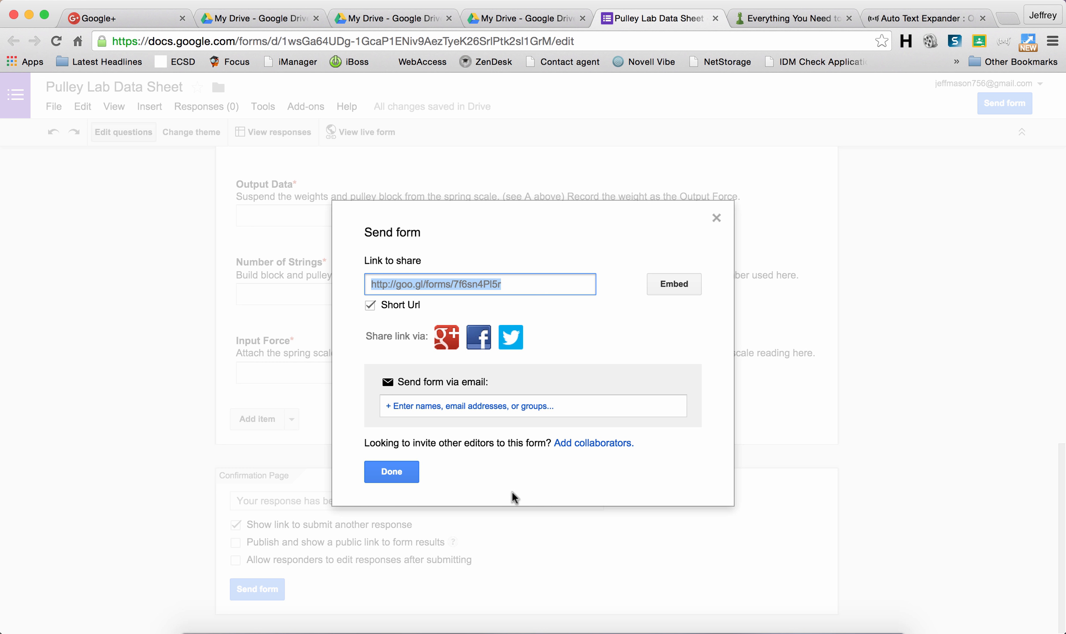
click(409, 475)
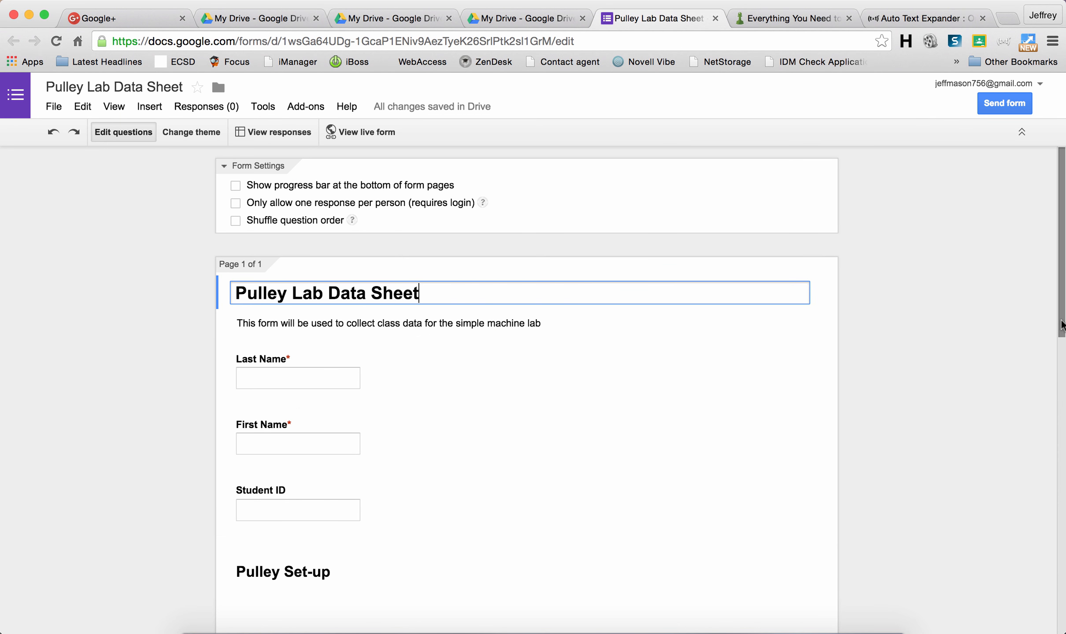
drag(1061, 326, 1061, 292)
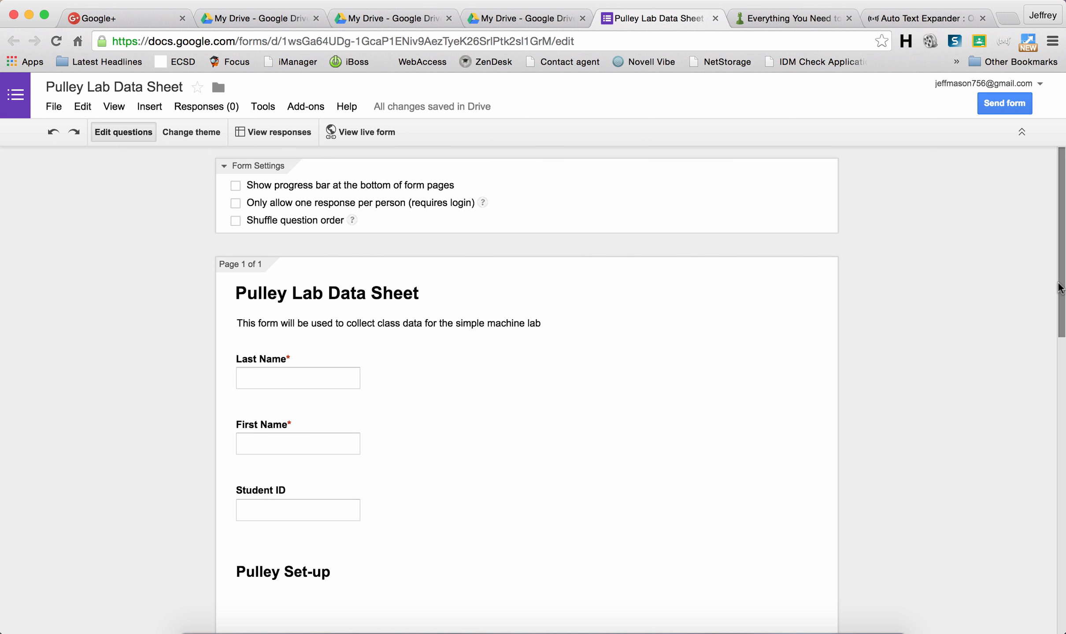
click(608, 275)
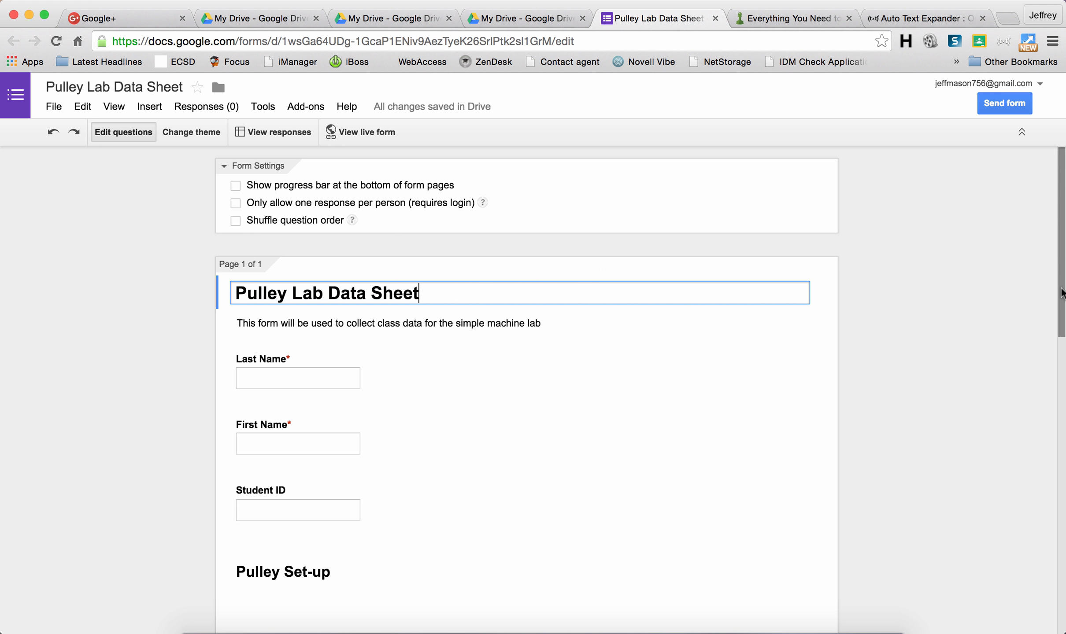
mouse_move(1062, 293)
mouse_down()
mouse_move(1027, 488)
mouse_move(1050, 288)
mouse_up()
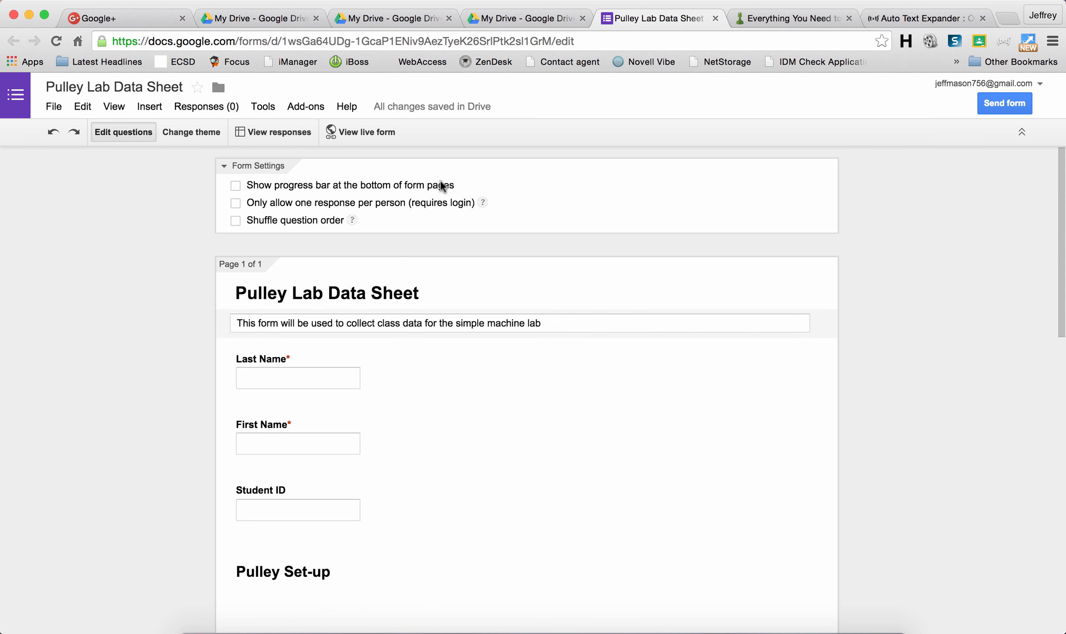
Step: Open the Pulley Lab Data Sheet (Responses) spreadsheet, then return to the form editor tab
click(278, 133)
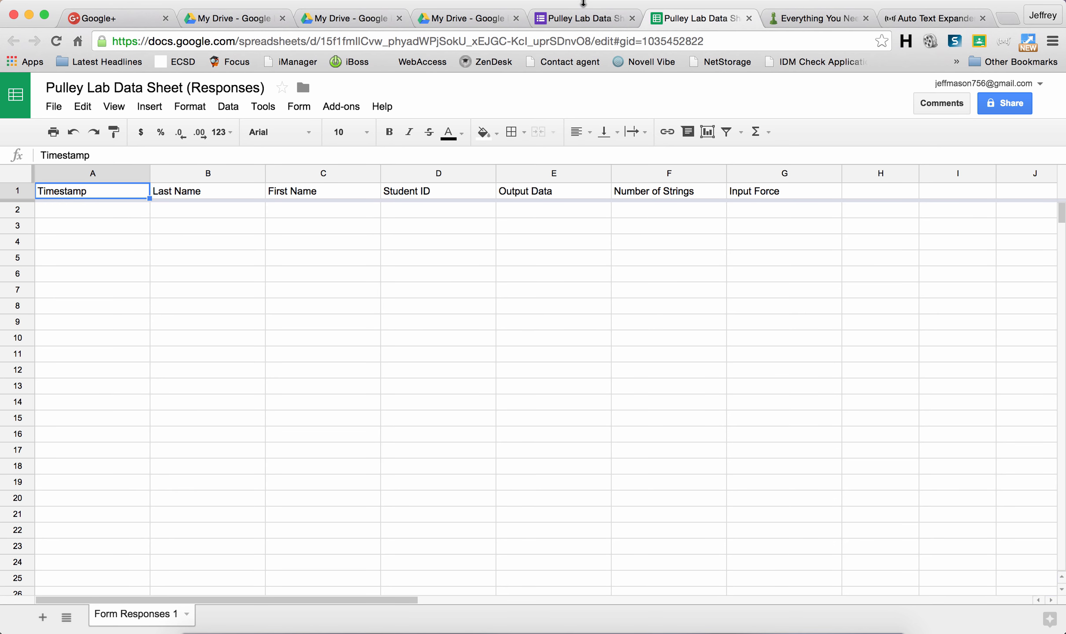
click(581, 23)
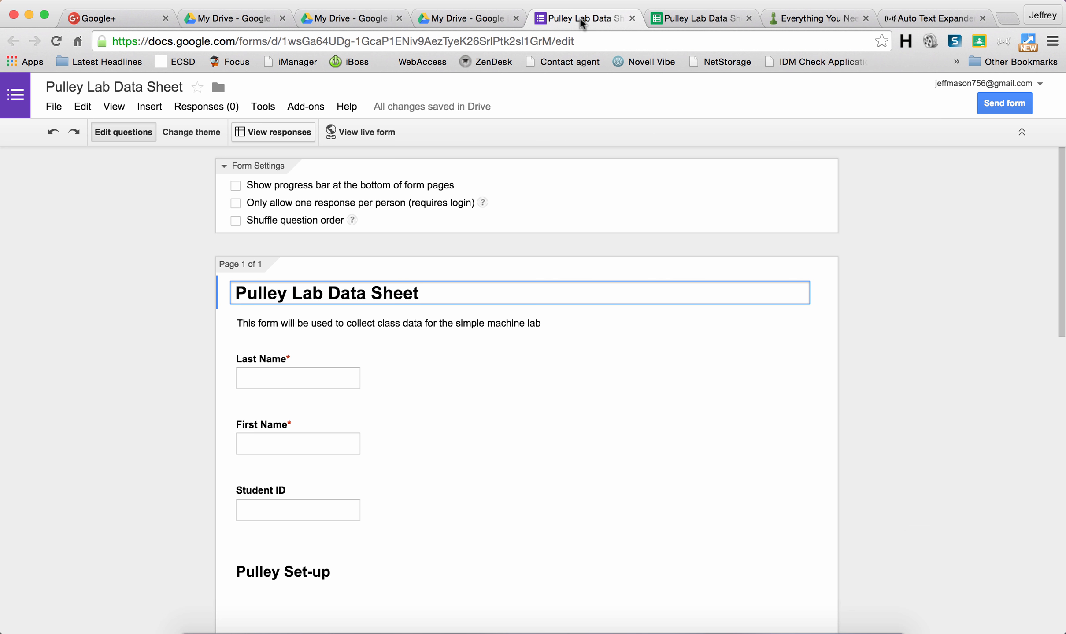
Step: Open the live form and enter a test last name and student ID
click(382, 134)
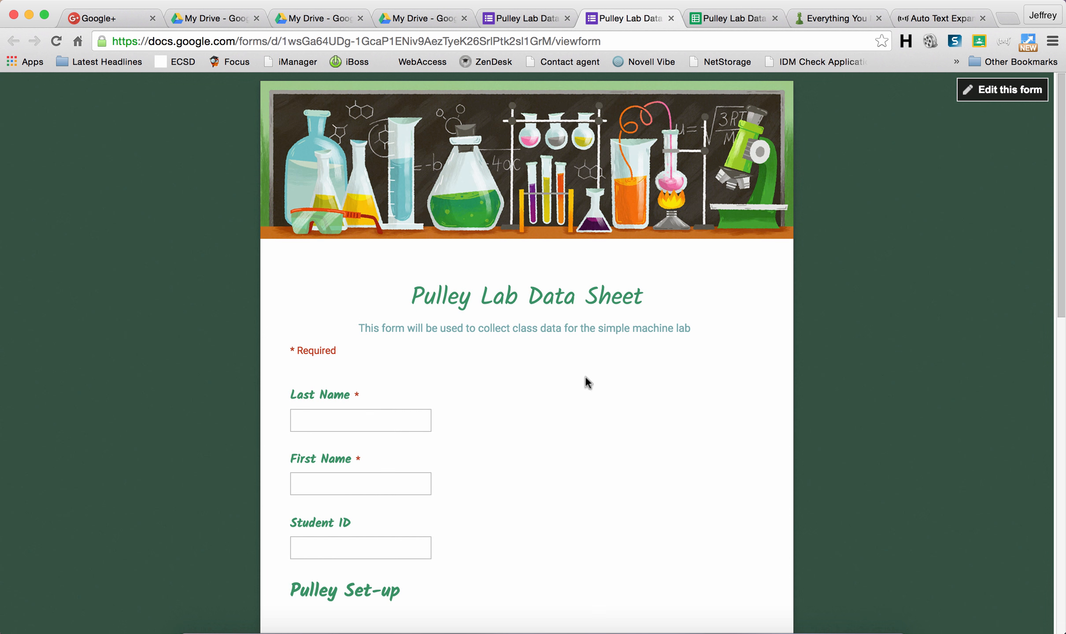
click(369, 425)
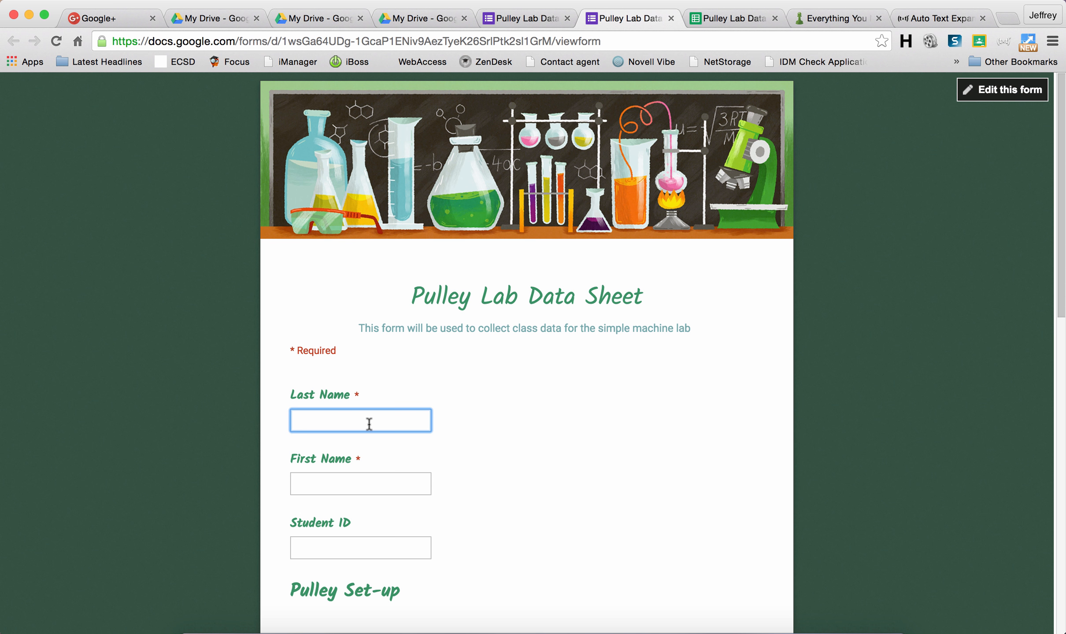
text(Mason)
key(Tab)
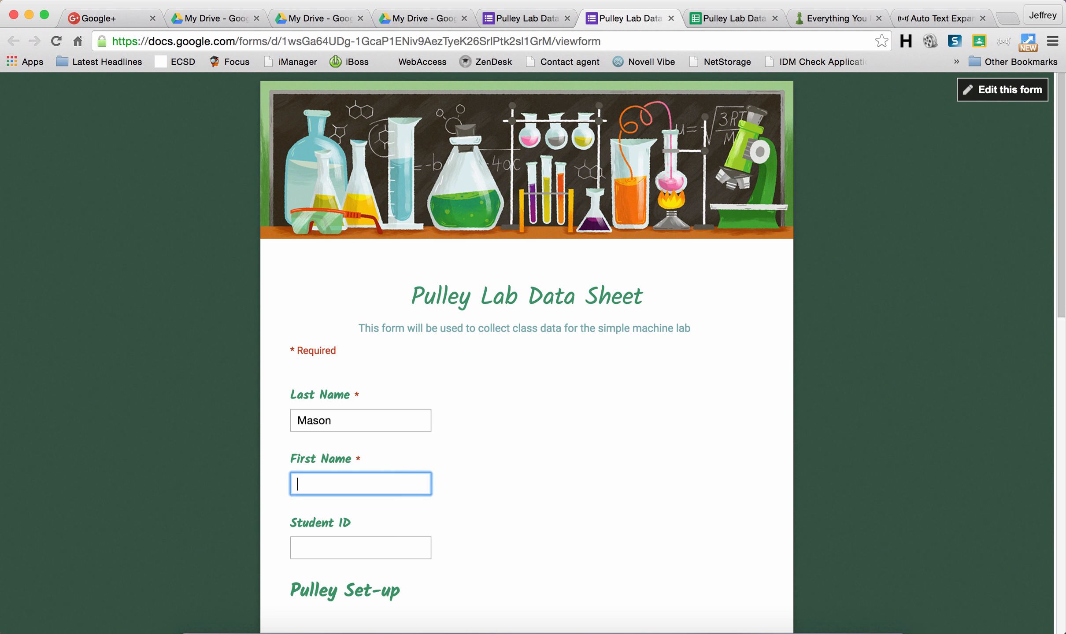
key(Tab)
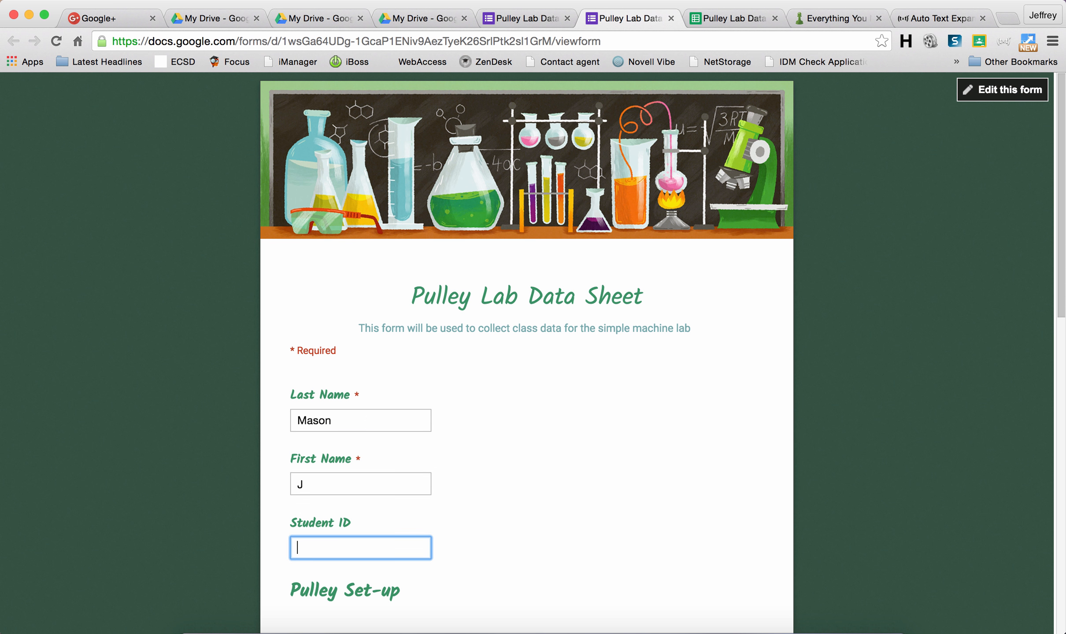
text(123456)
Step: Enter Output Data 10.1, Number of Strings 1 and Input Force 10.1, then submit
scroll(1062, 350, down, 1)
scroll(1059, 350, down, 8)
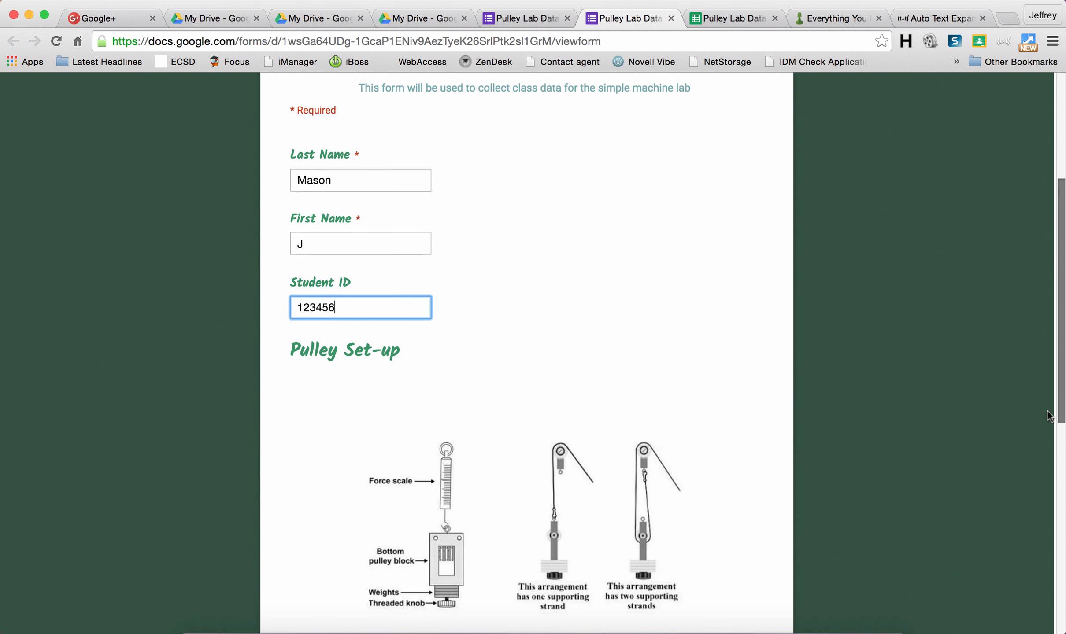
scroll(1039, 488, down, 6)
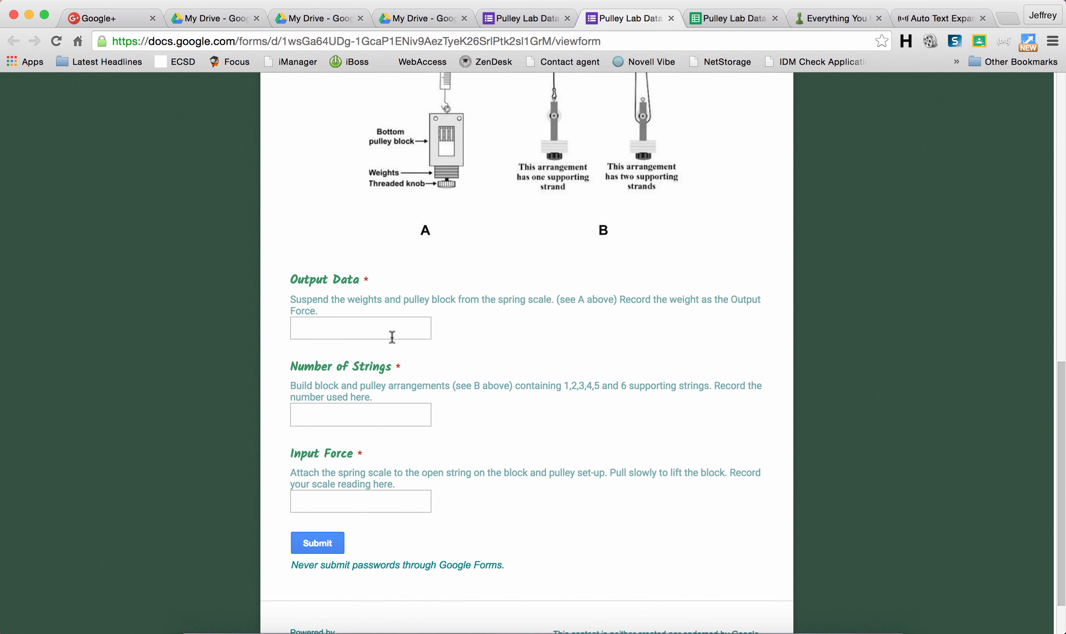
click(392, 337)
text(10.1)
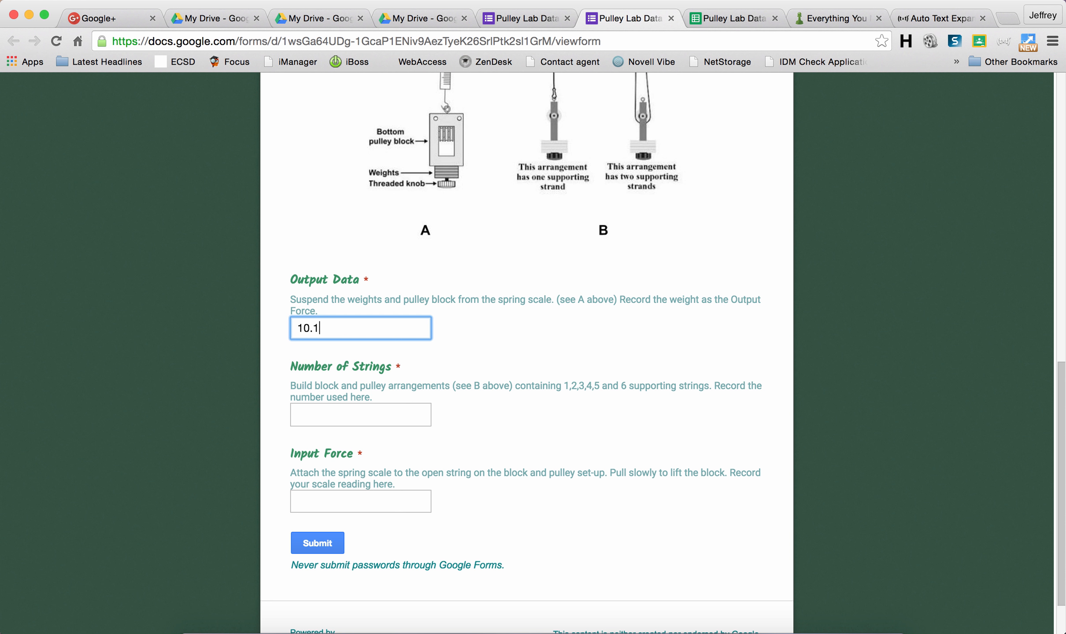
key(Tab)
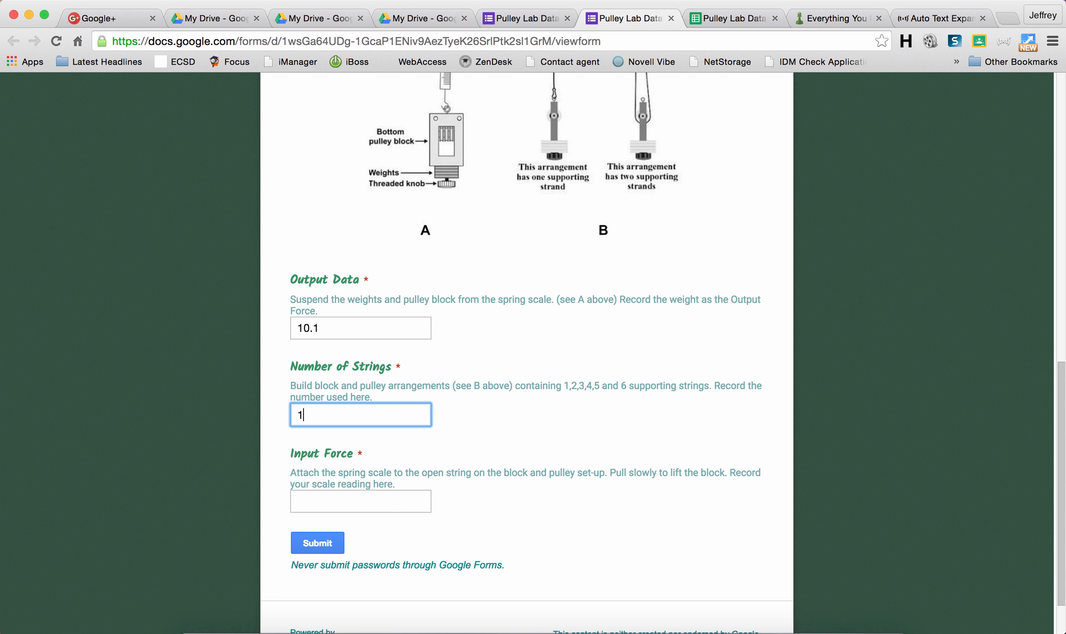
key(Tab)
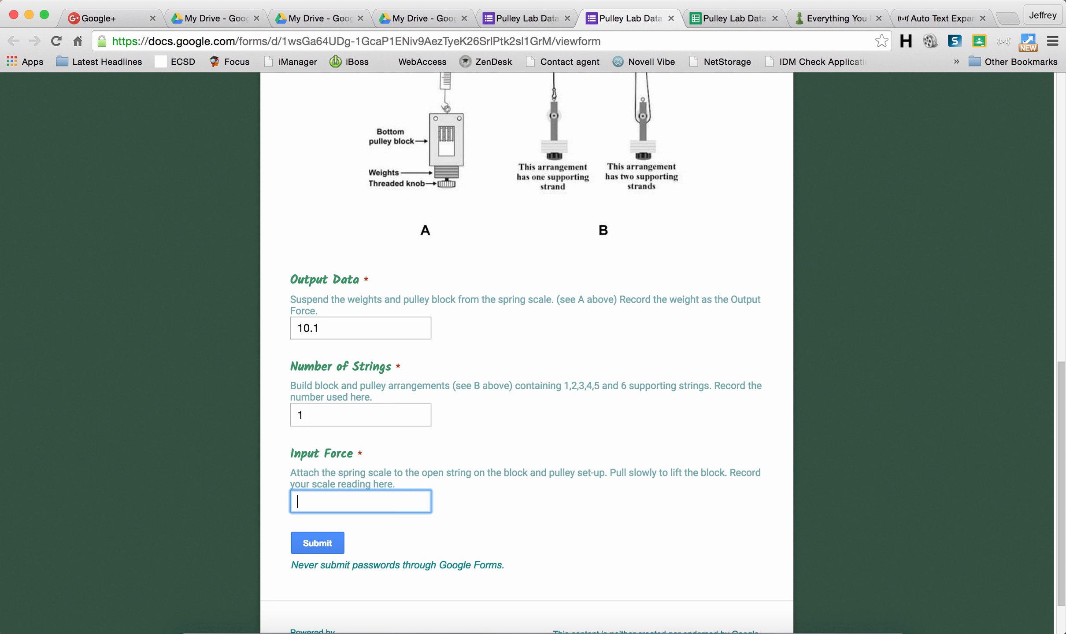
text(10.1)
click(308, 544)
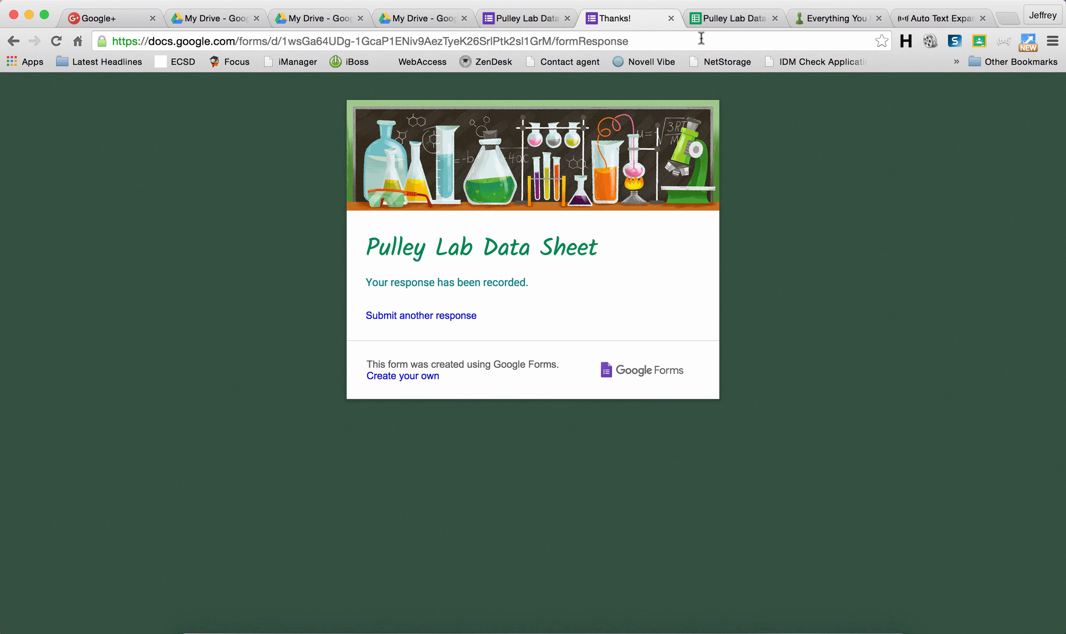
Step: Confirm the test response (10.1, 1, 10.1) in the responses sheet and open its sharing dialog
click(727, 19)
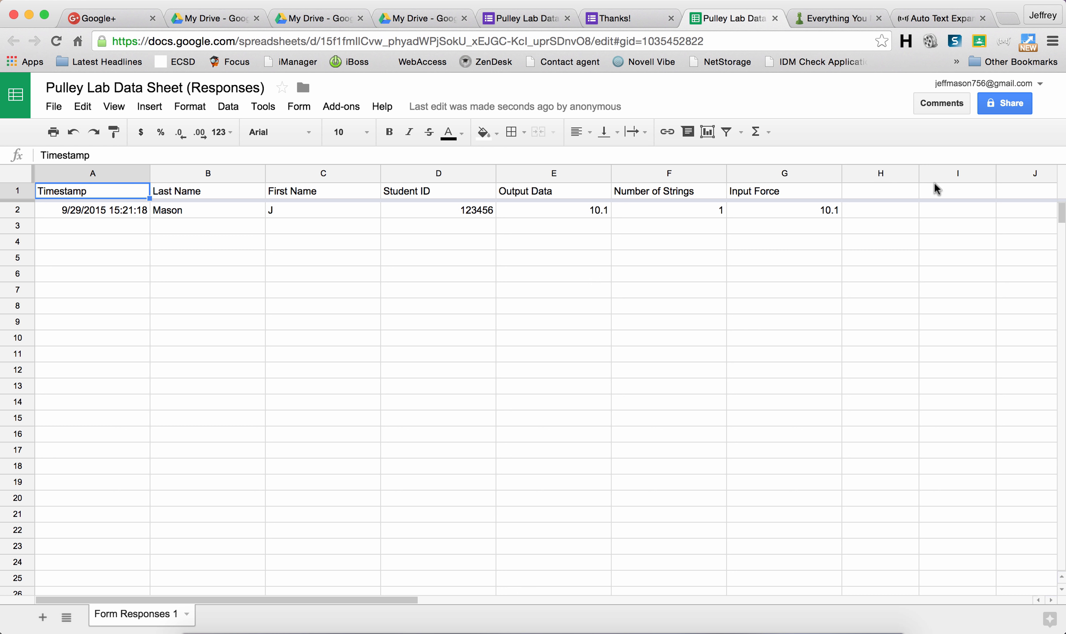
click(1009, 101)
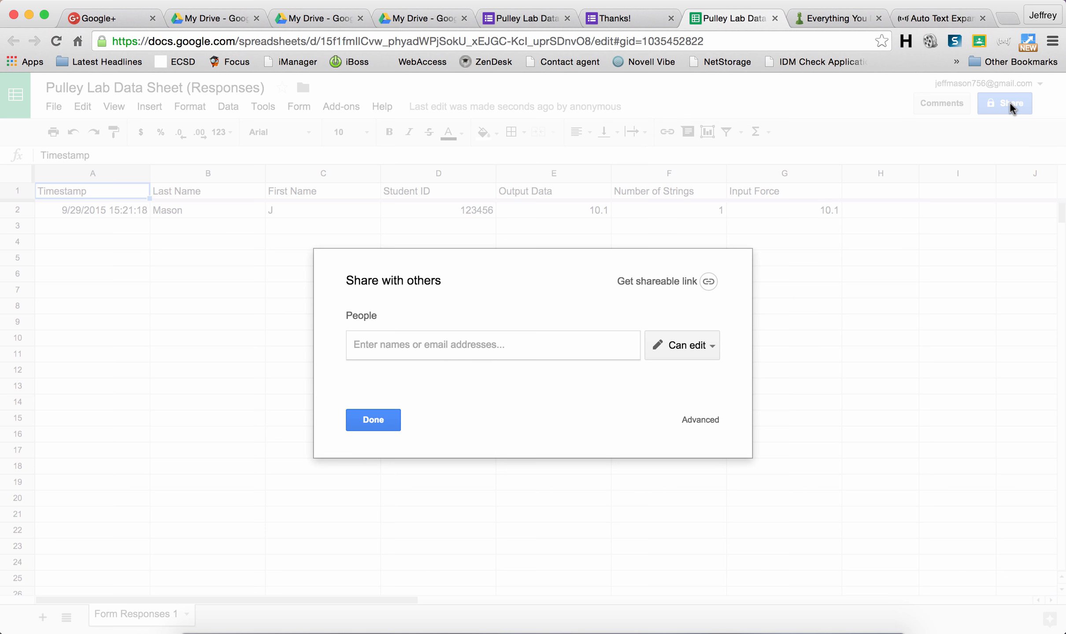
Step: Turn on anyone-with-the-link viewing, copy the link, and start a blank TextEdit document
click(708, 282)
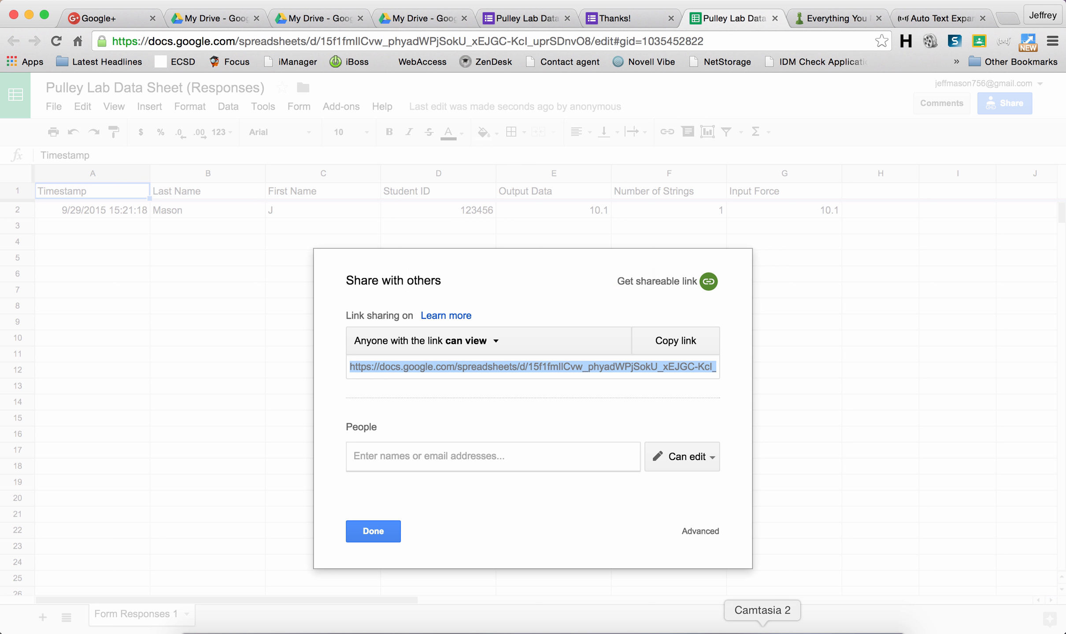
click(705, 629)
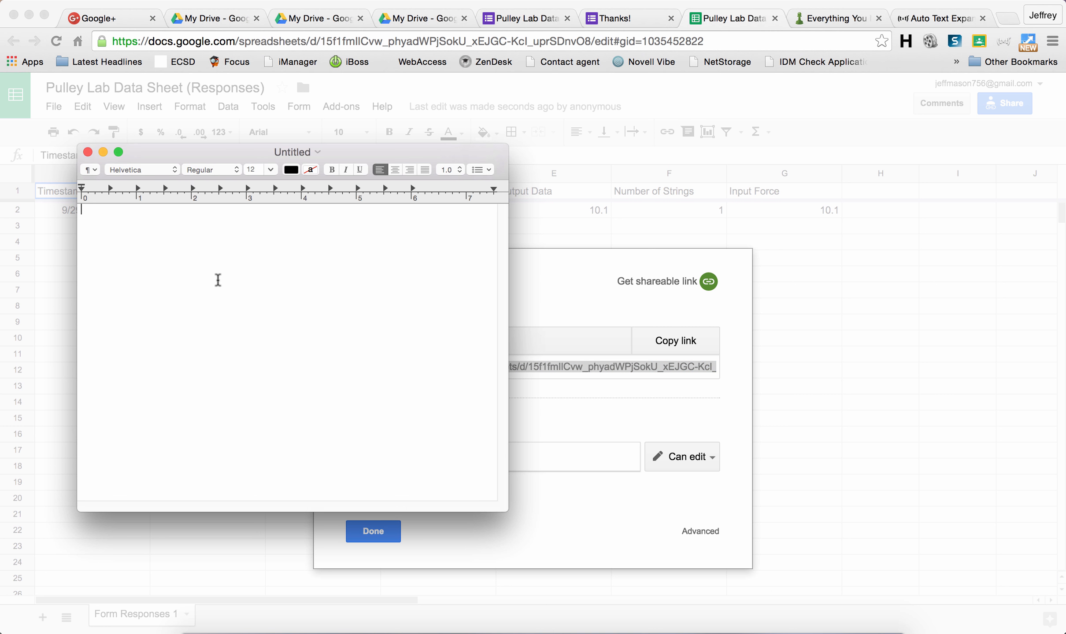
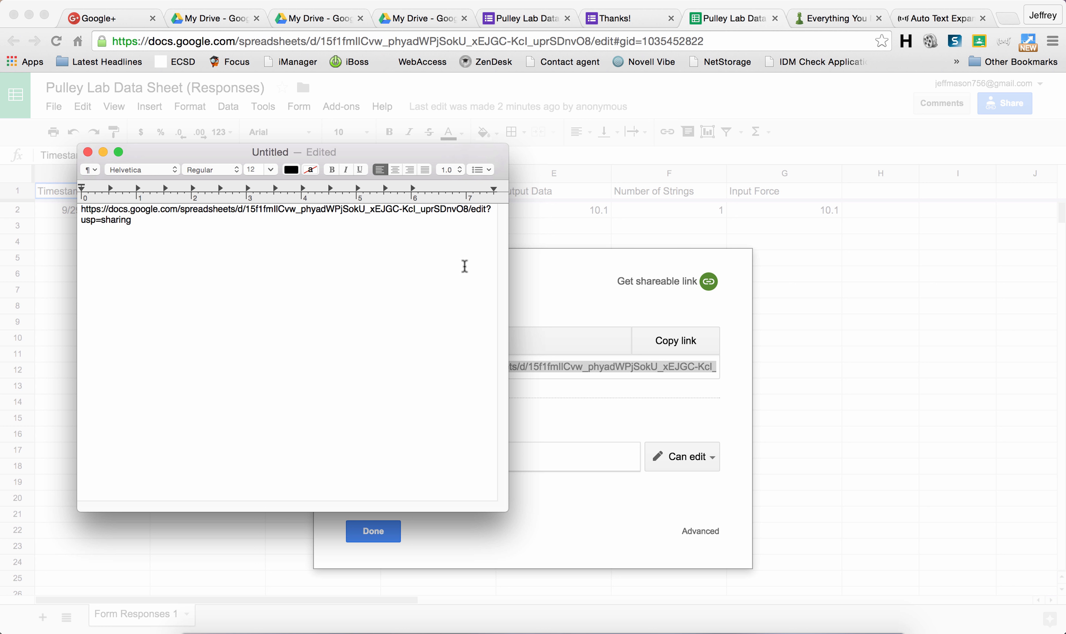
Step: Paste the link, replace edit?usp=sharing with copy, select the /copy URL, and open a new Chrome tab
shift+click(471, 211)
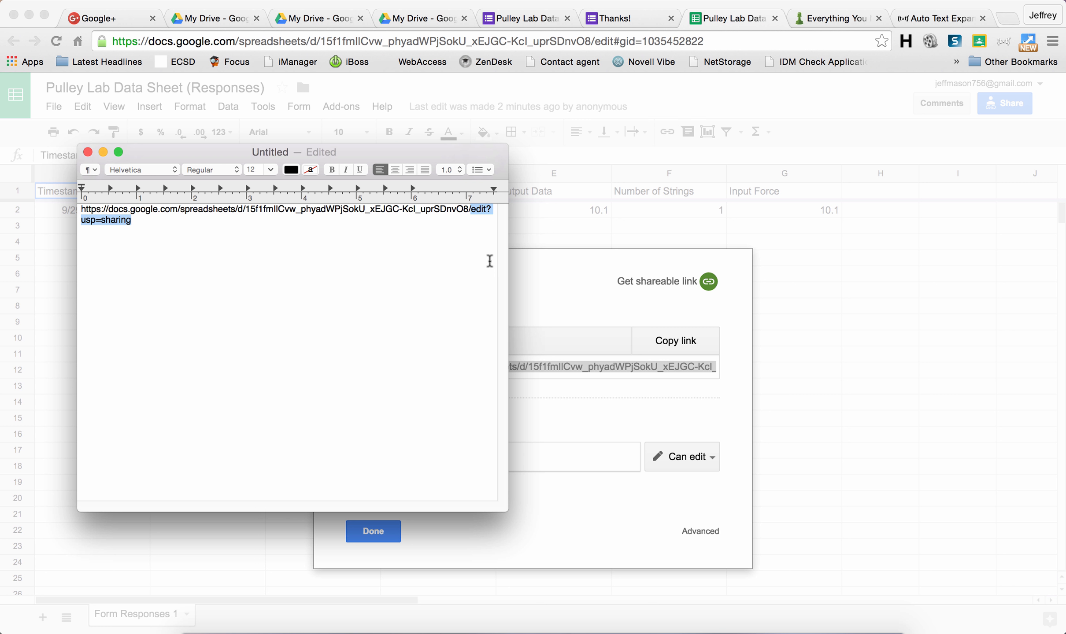
key(BackSpace)
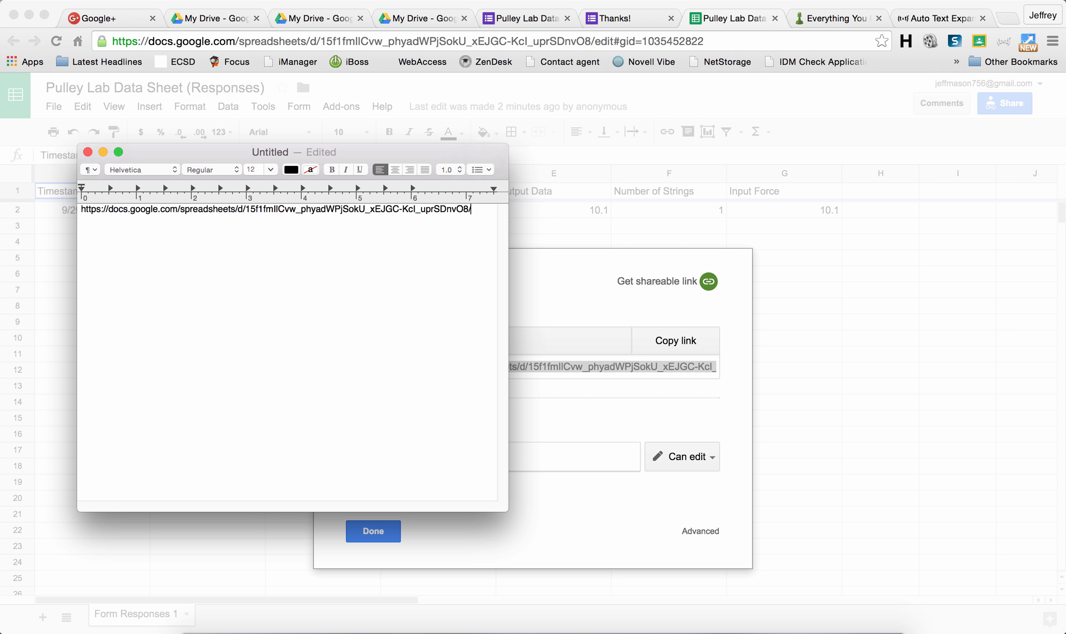
text(copy)
drag(489, 211, 78, 213)
key(super+c)
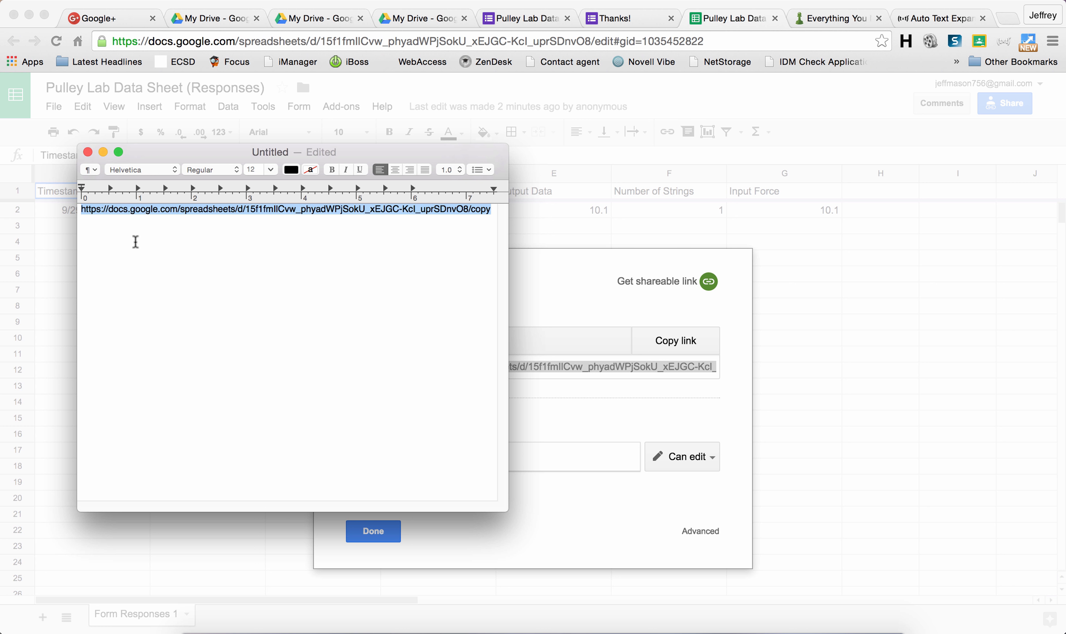
click(1010, 20)
click(1011, 20)
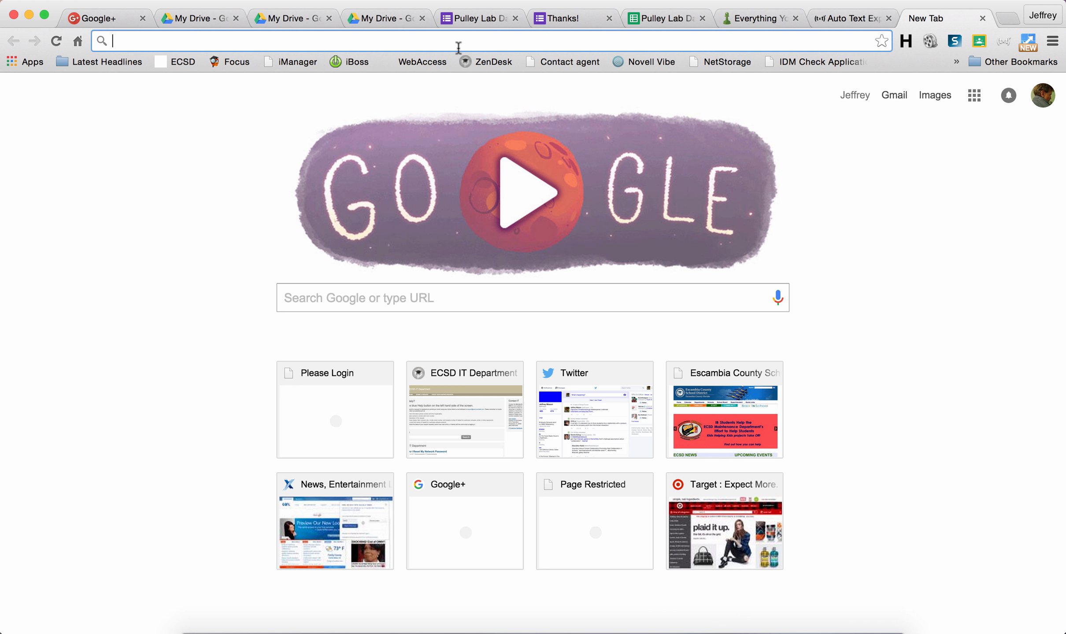
Step: Load the /copy link and make a copy of Pulley Lab Data Sheet (Responses)
key(super+v)
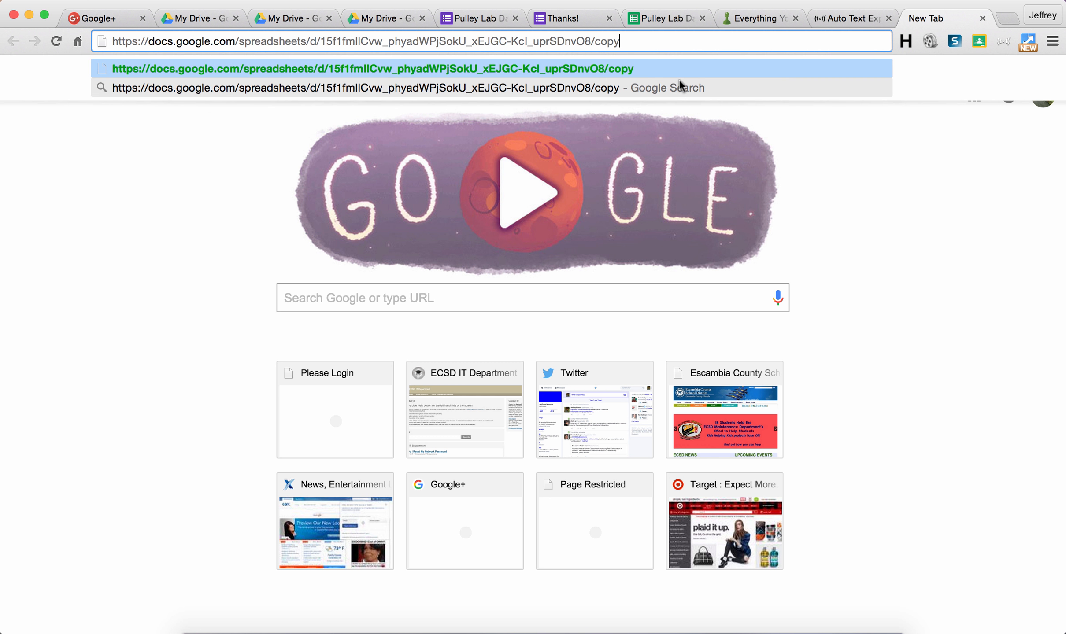
key(Return)
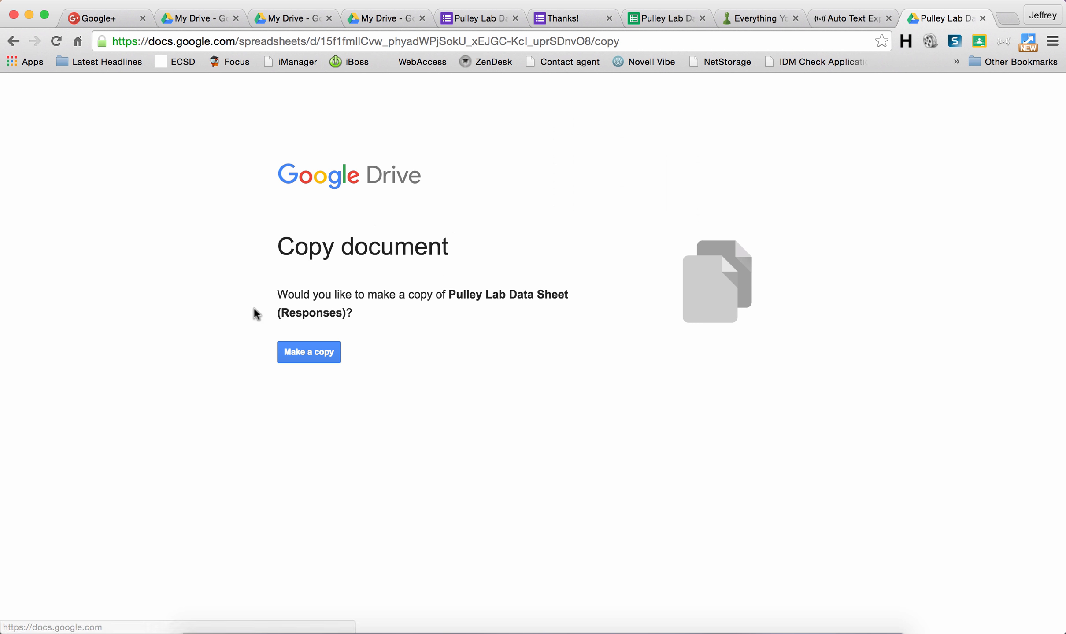
click(301, 355)
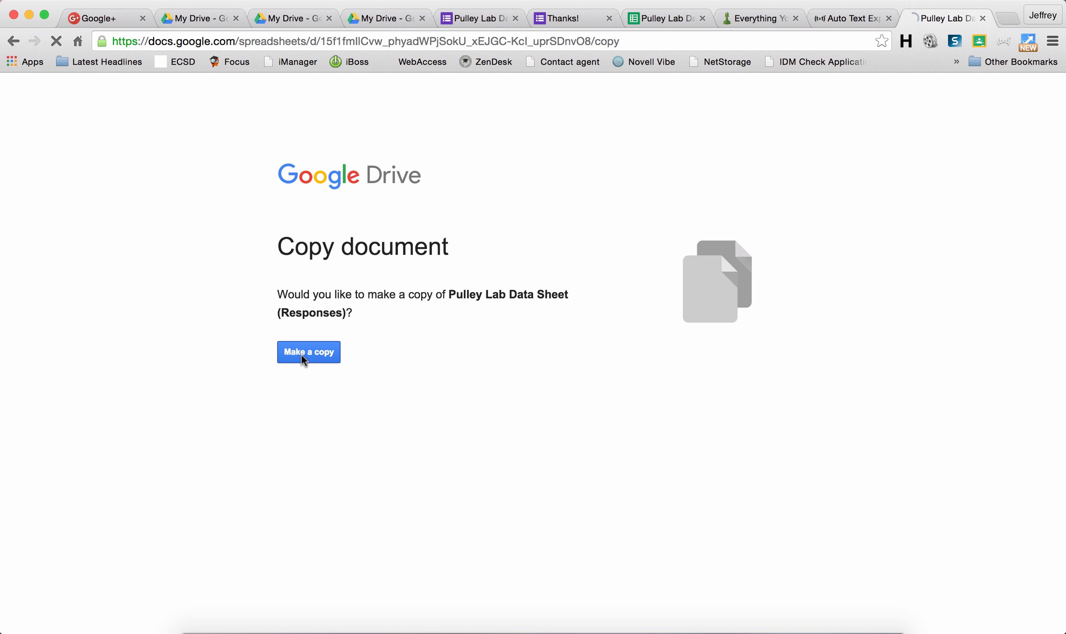